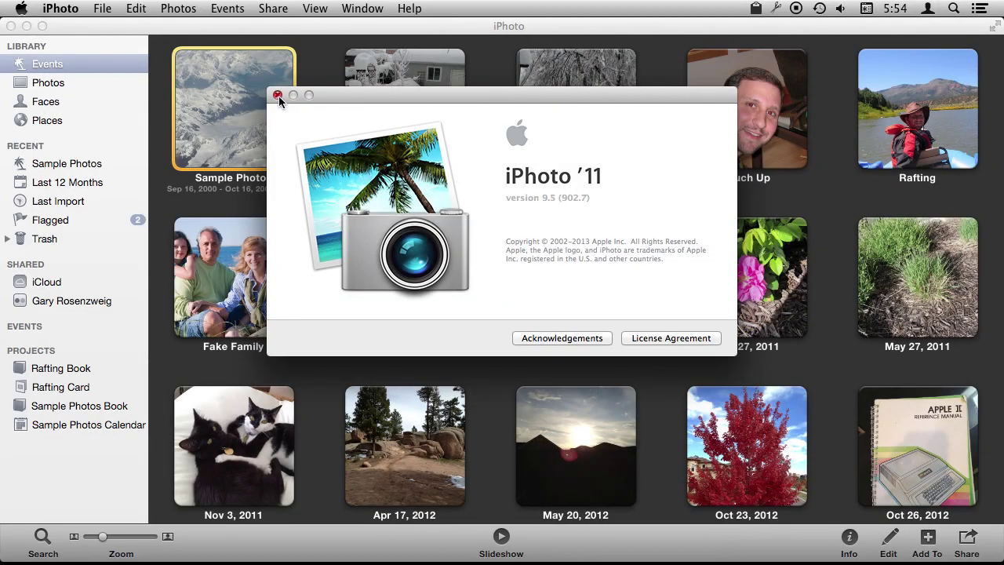
- Close the About iPhoto window to reveal the Events thumbnail grid
click(278, 94)
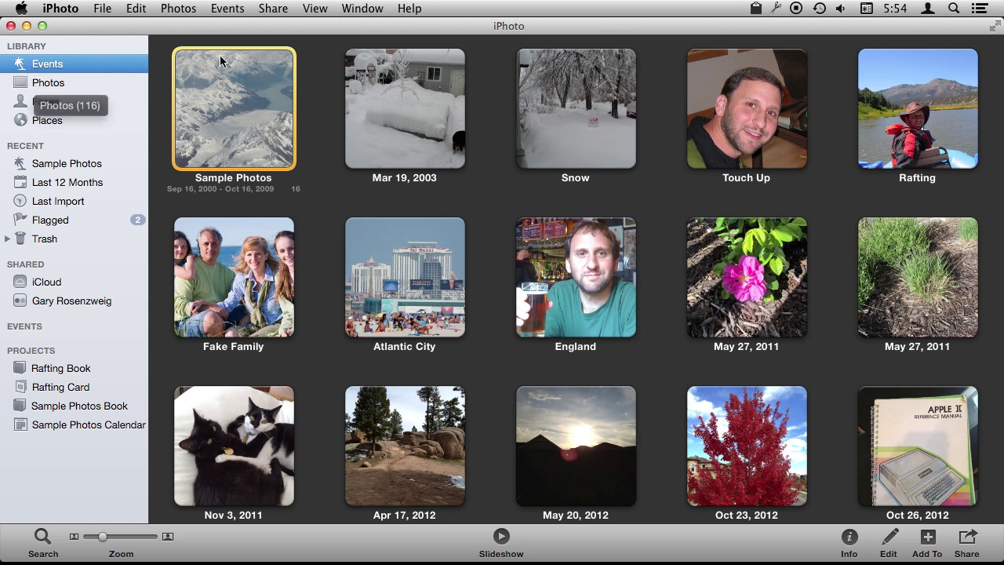
- Browse the Sample Photos event, then display all 116 photos in the Photos library
double_click(277, 118)
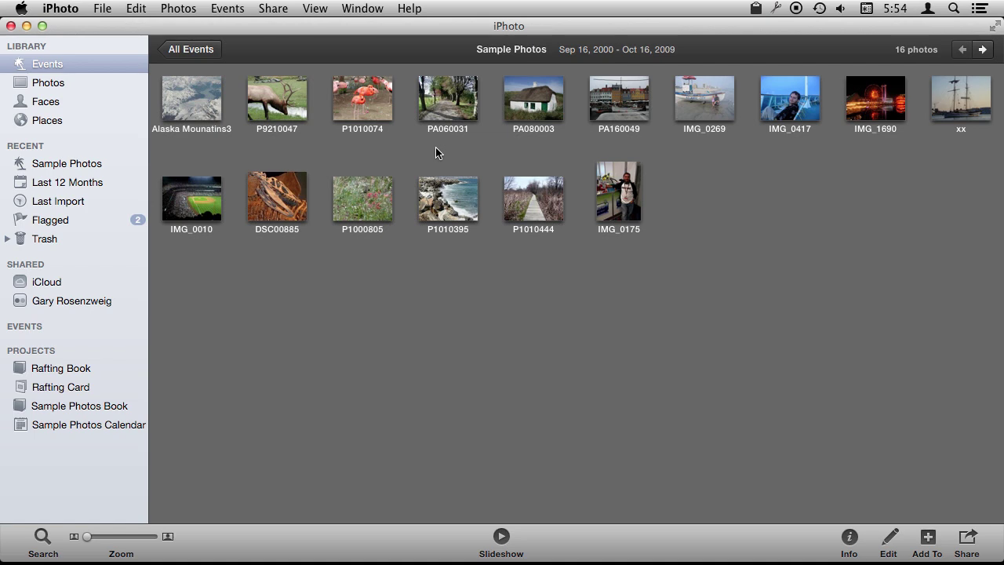
click(76, 84)
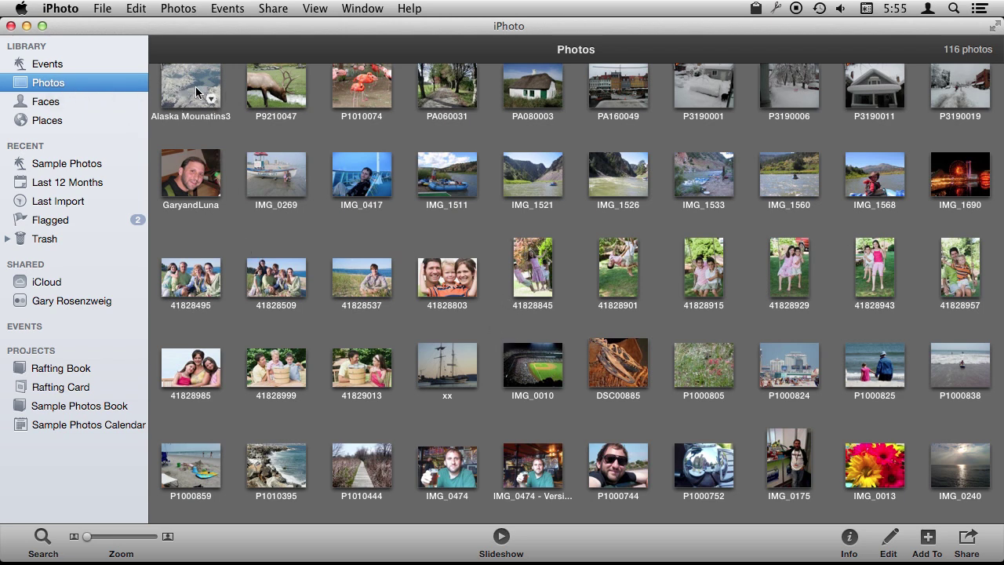
click(47, 64)
click(236, 112)
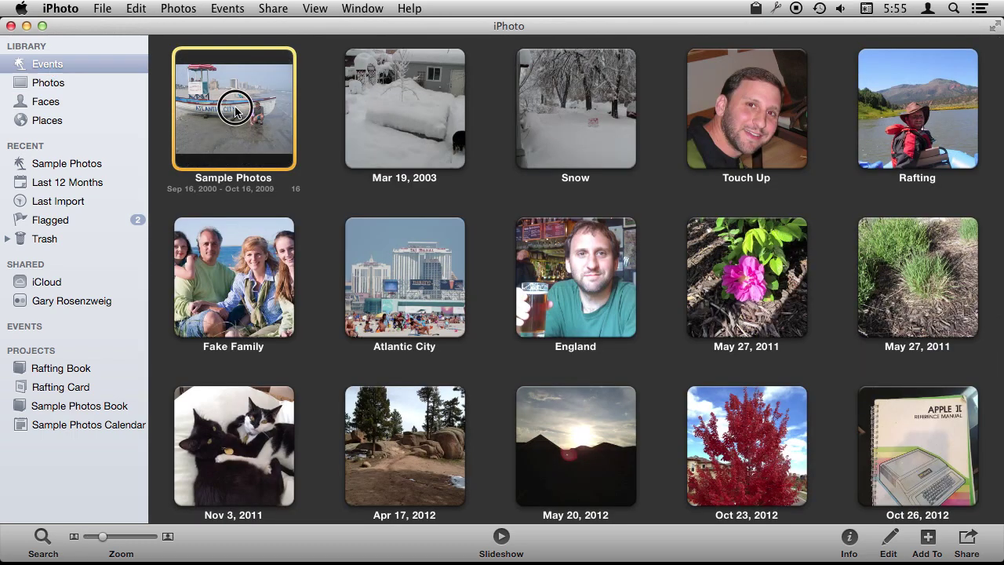
double_click(235, 111)
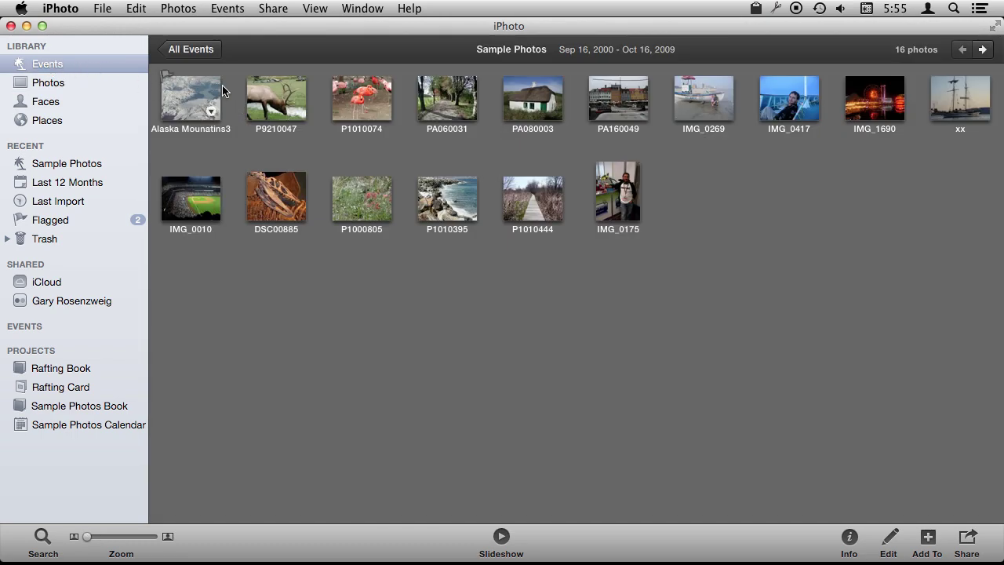
click(47, 82)
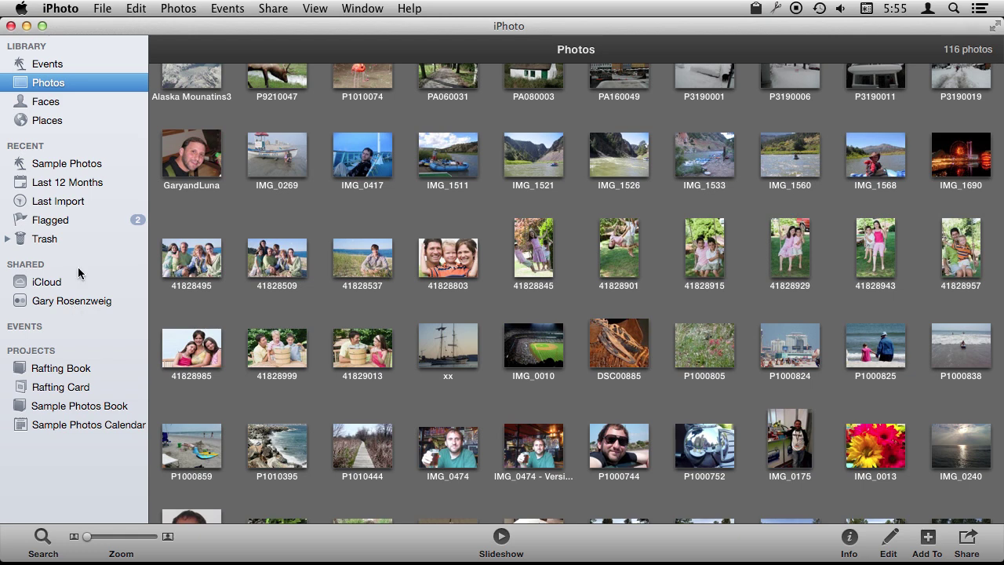
- Create a new empty album named Test
click(106, 8)
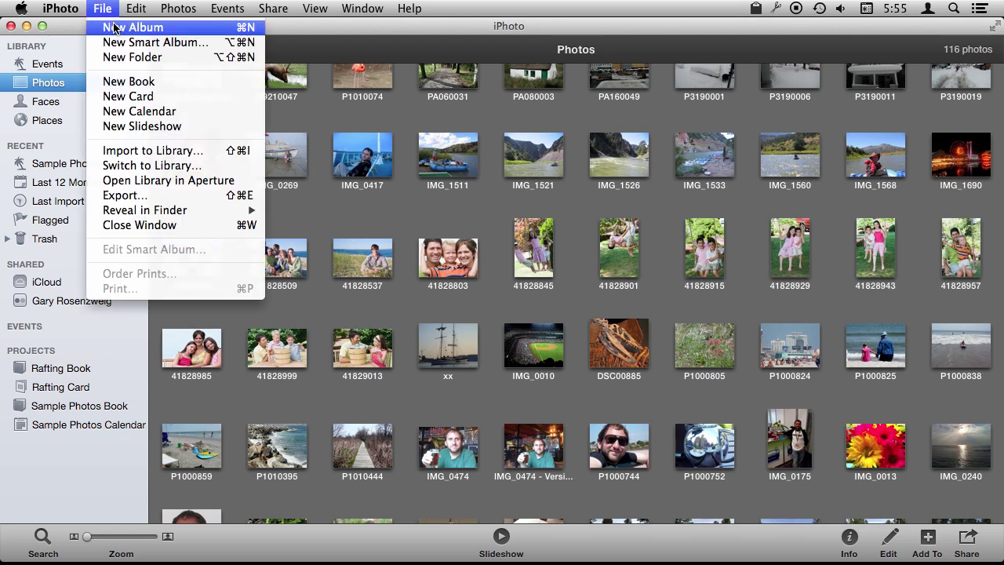
click(115, 28)
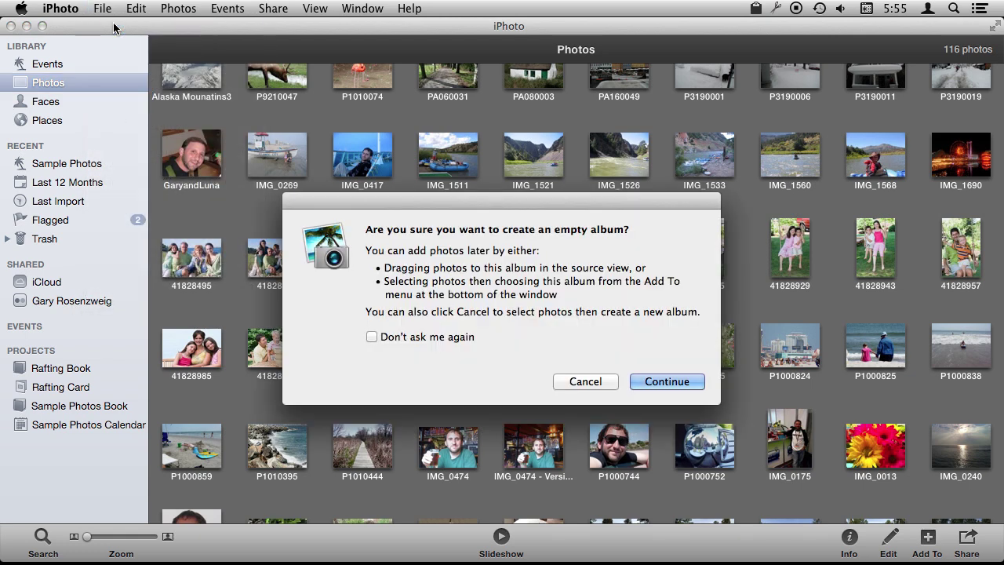
click(666, 381)
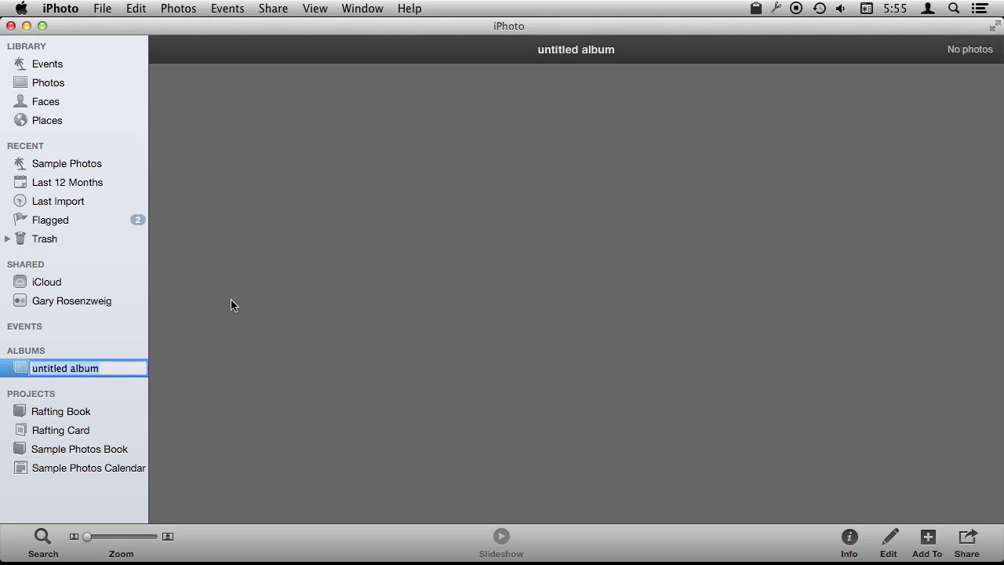
text(Test)
key(Return)
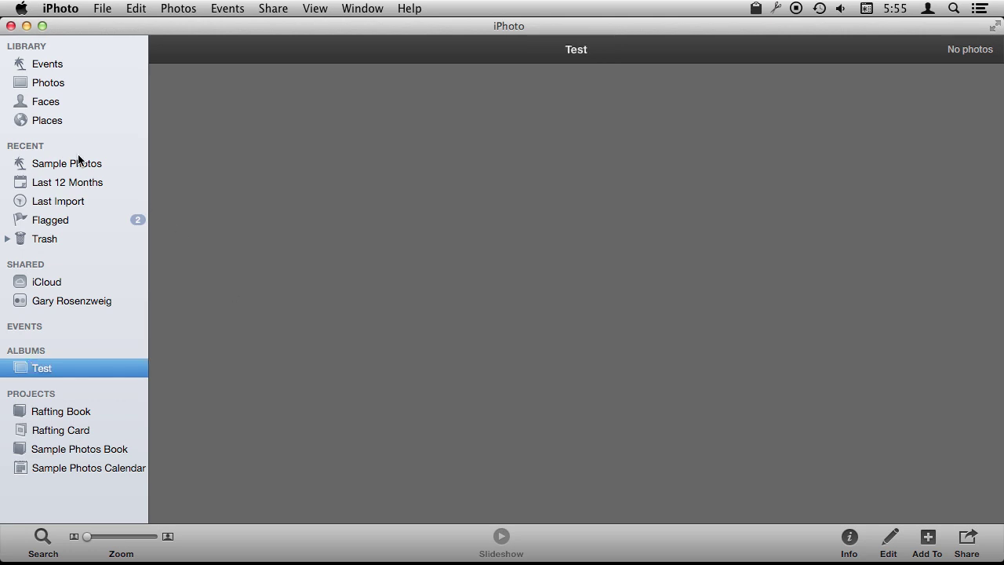
- Add Alaska Mounatins3, P9210047, P1010074, PA060031, PA080003 and PA160049 to Test and view it
click(49, 78)
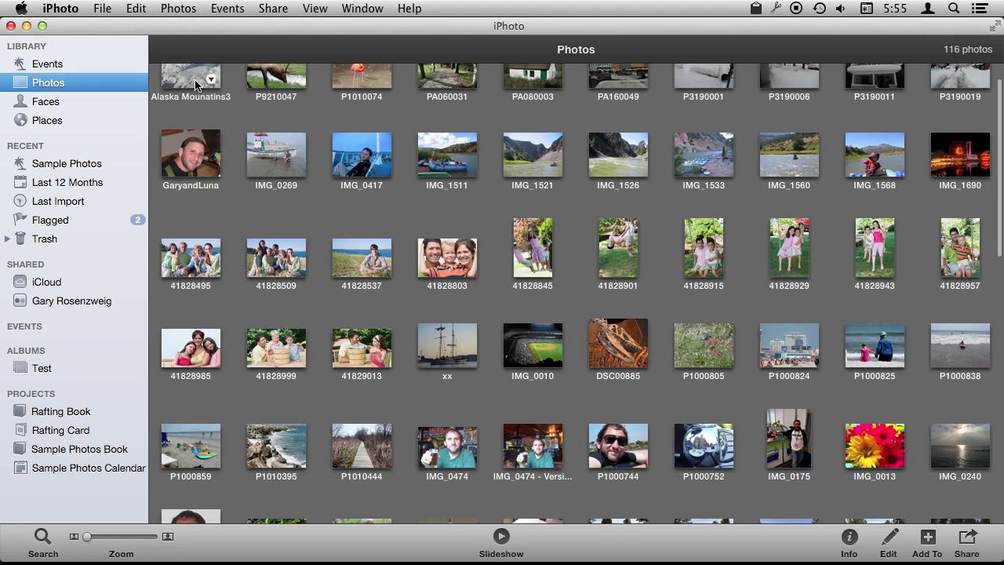
drag(196, 83, 50, 377)
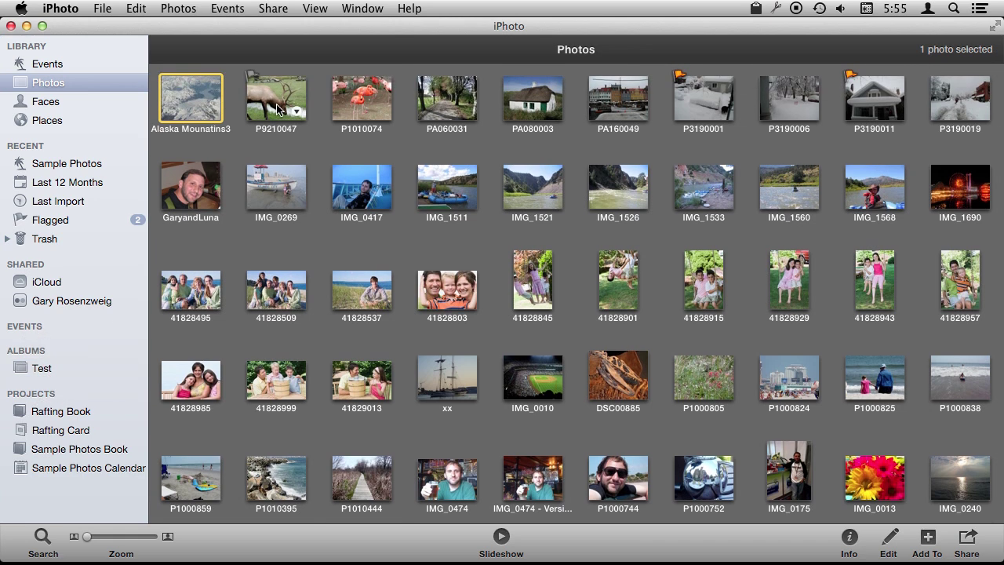
drag(279, 110, 51, 368)
drag(361, 98, 51, 368)
drag(447, 98, 55, 368)
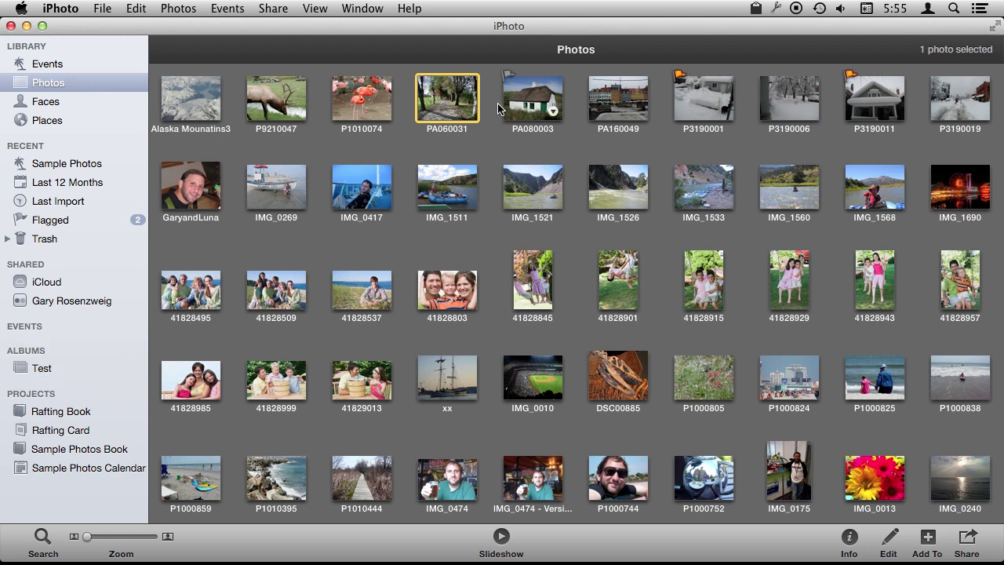
drag(478, 111, 40, 366)
click(533, 98)
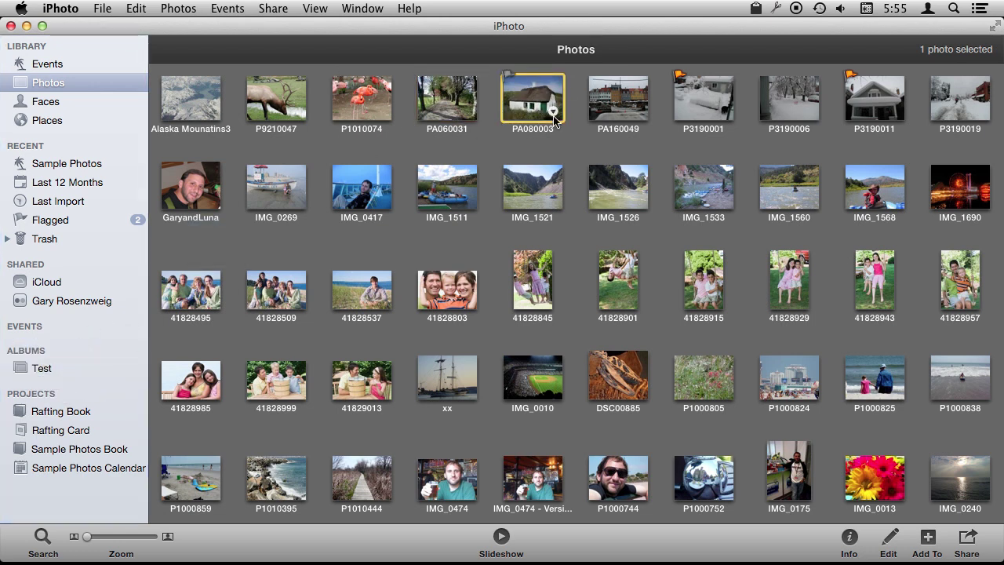
drag(618, 98, 40, 365)
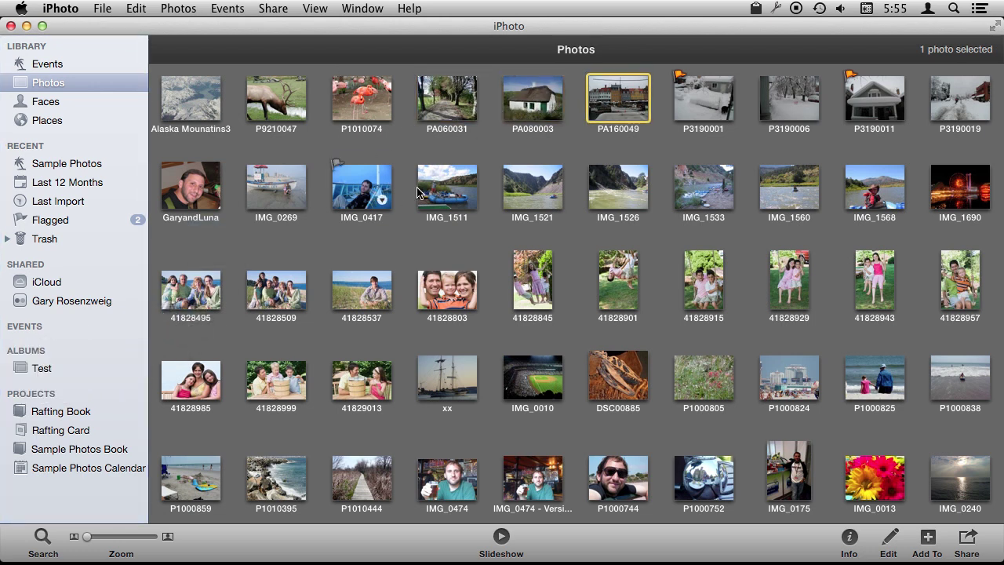
click(45, 368)
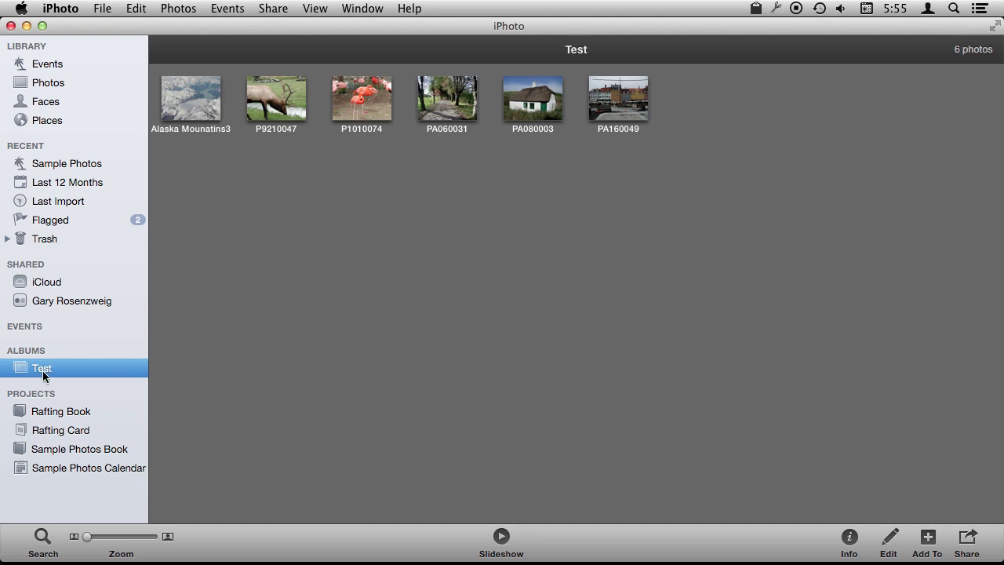
- Create another new empty album named Test 2
mouse_move(216, 135)
click(102, 7)
click(126, 27)
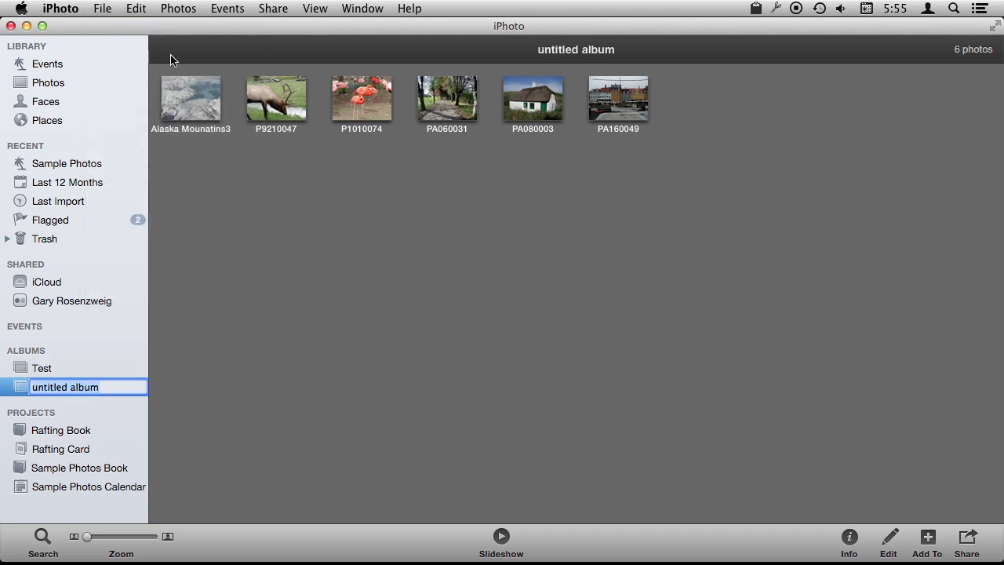
text(Test 2)
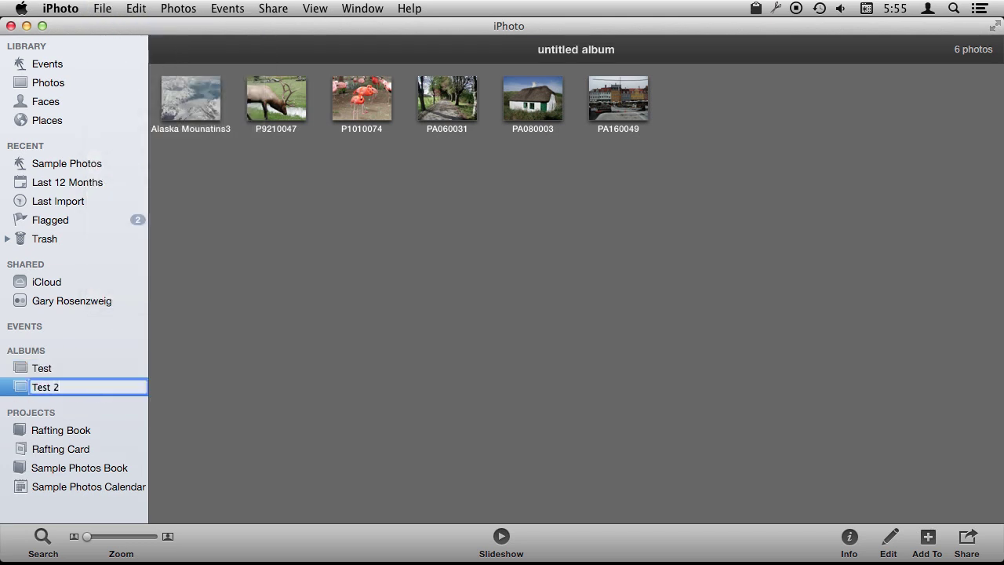
key(Return)
- Add Alaska Mounatins3 through P1010074 plus IMG_0010 and DSC00885 from Sample Photos to Test 2
click(52, 64)
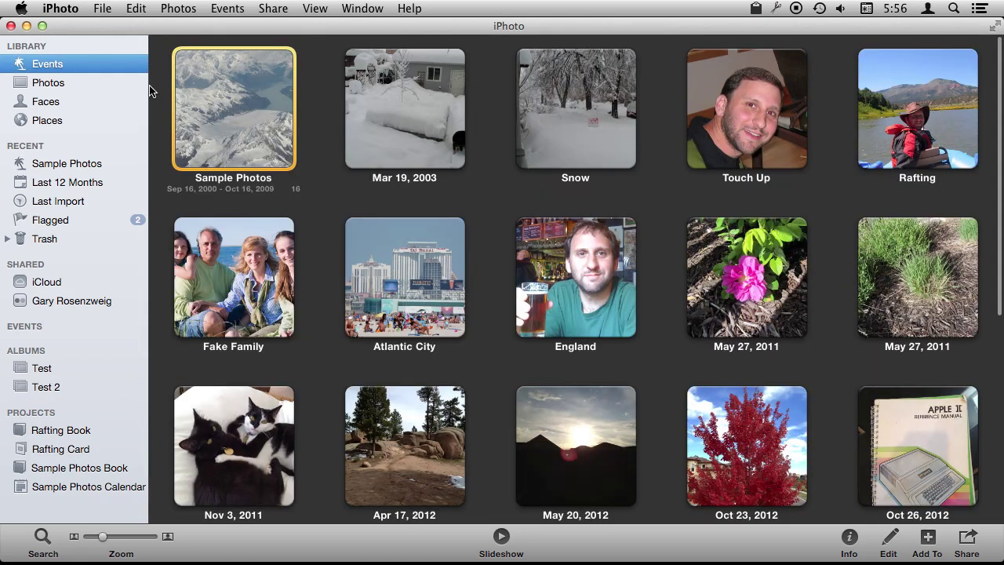
double_click(202, 108)
click(187, 107)
shift+click(382, 111)
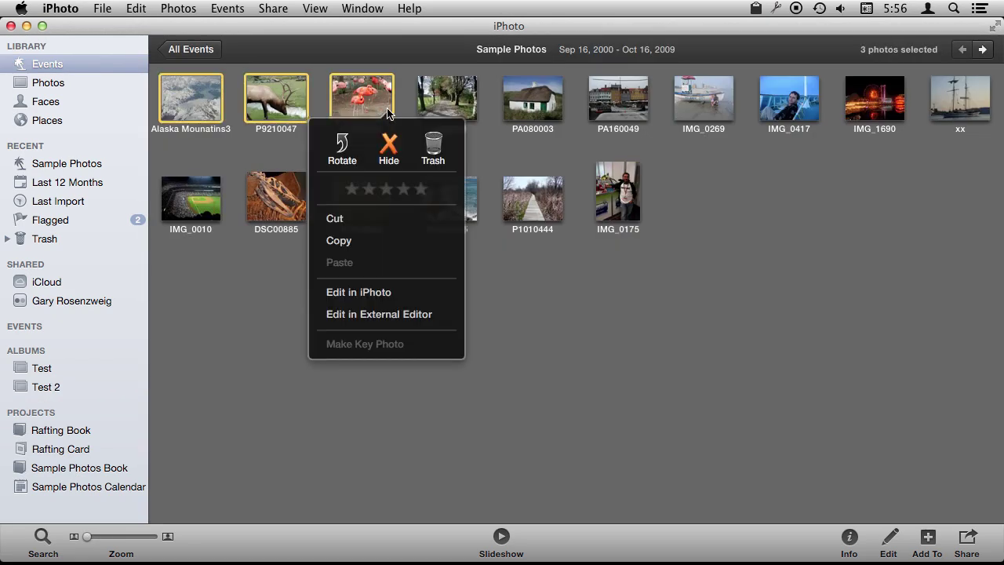
super+click(191, 199)
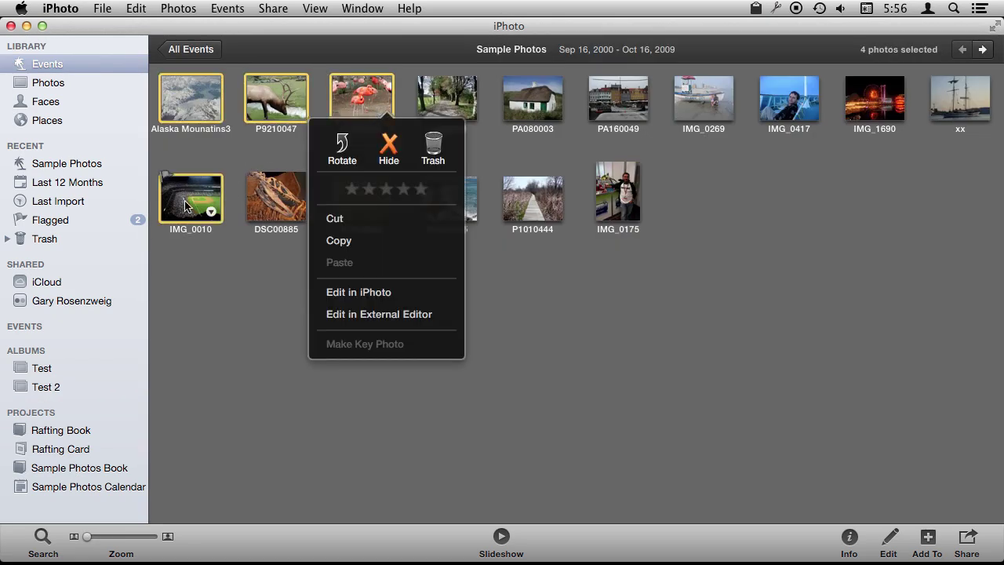
super+click(275, 198)
click(63, 402)
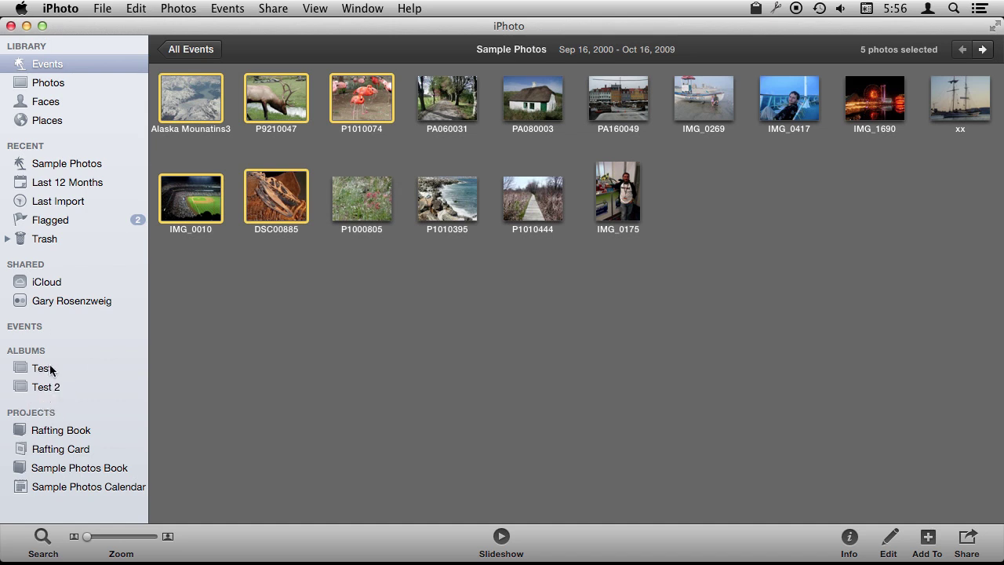
drag(192, 200, 49, 387)
- Compare the Test album's six photos with Test 2's eight photos
click(41, 369)
click(40, 386)
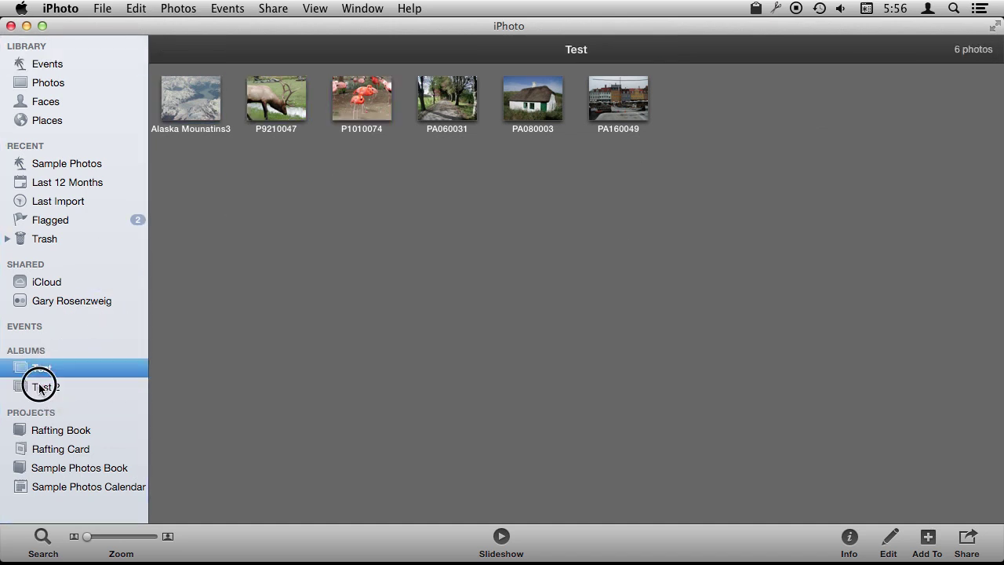
click(43, 366)
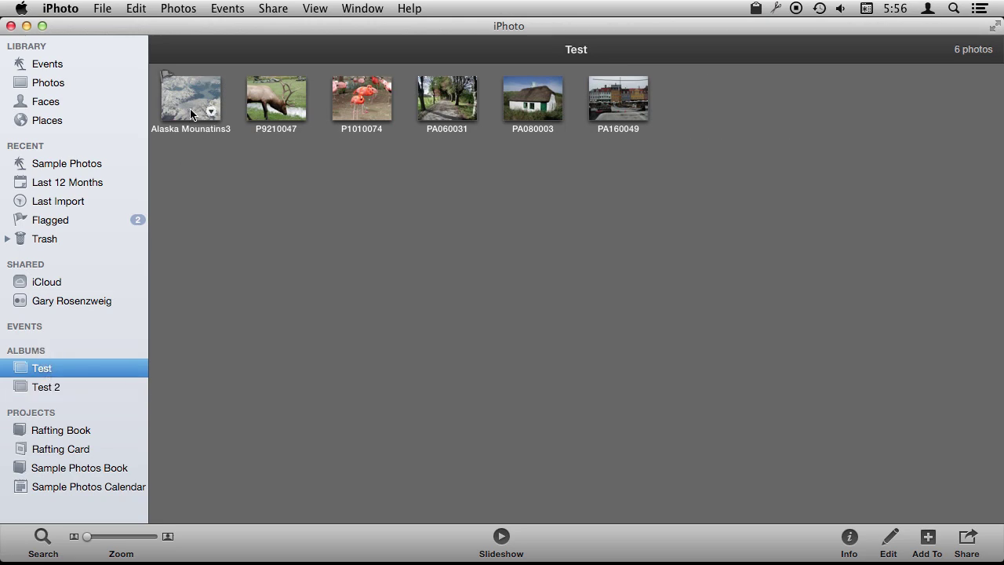
click(44, 386)
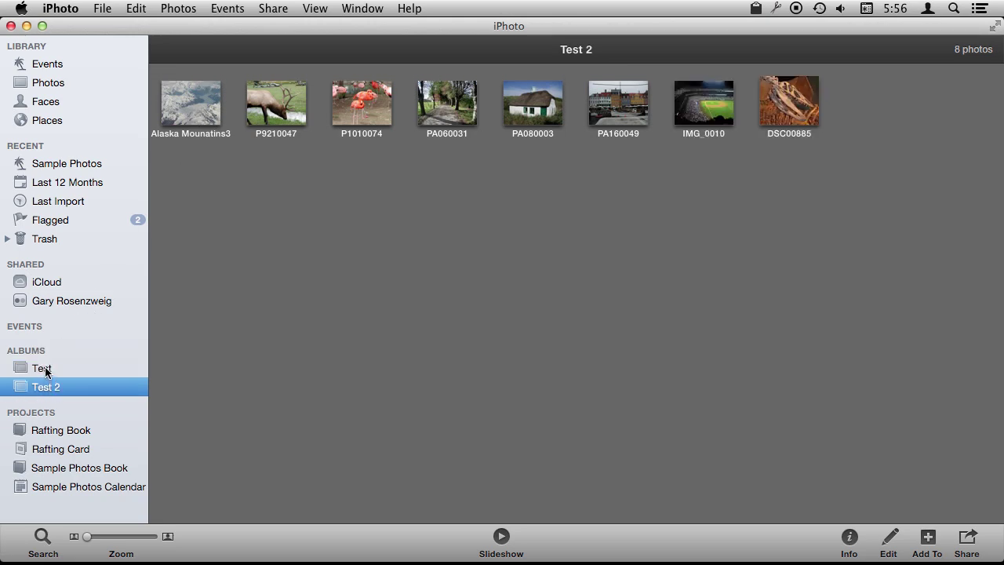
click(41, 368)
click(62, 66)
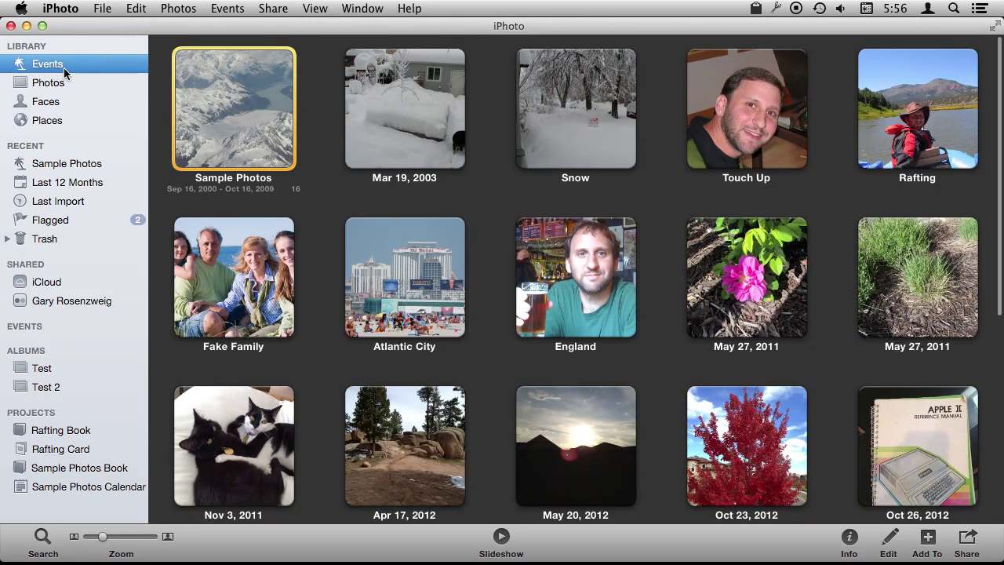
click(50, 85)
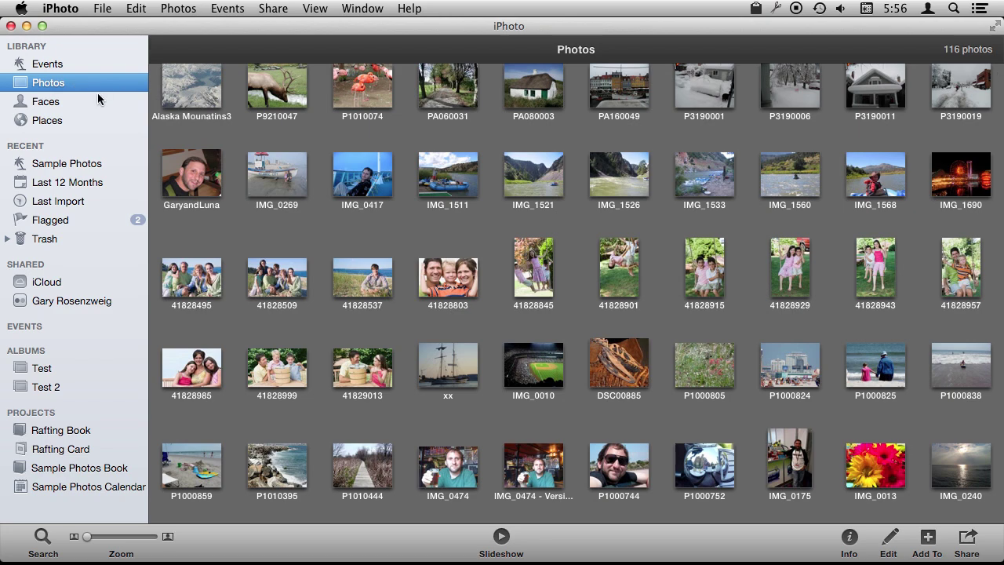
click(53, 66)
click(44, 369)
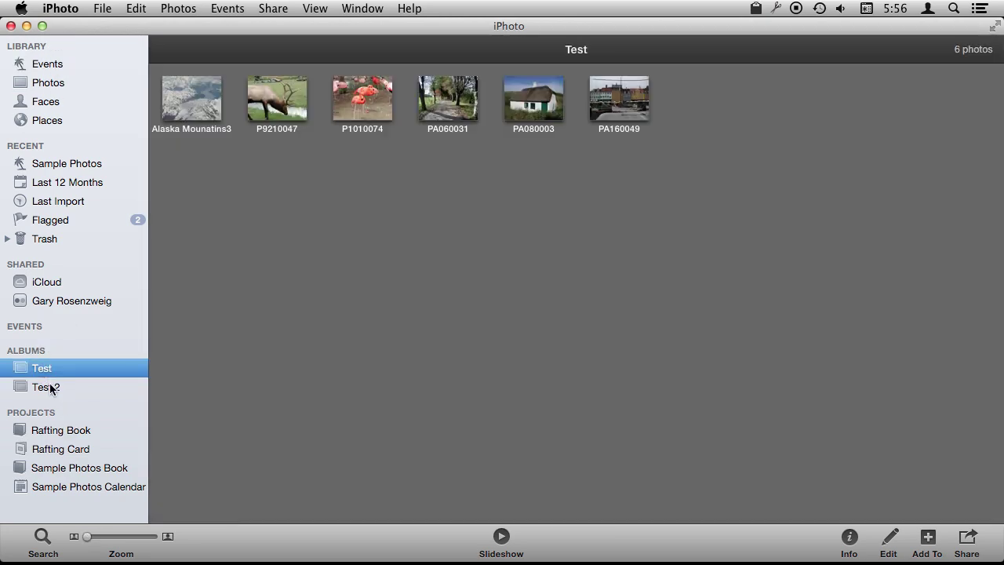
click(51, 389)
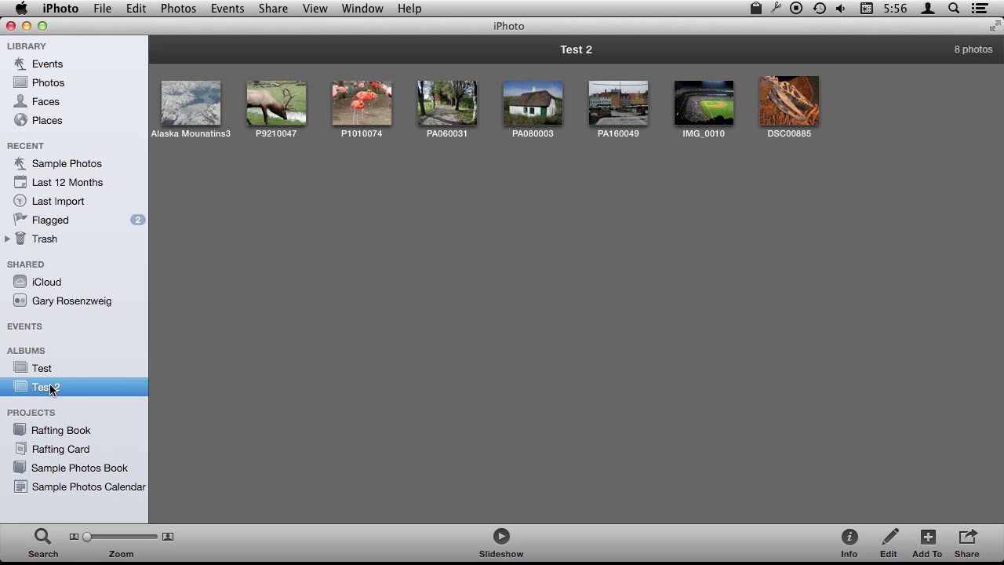
- Open the Test album and select its Alaska Mounatins3 photo
click(43, 371)
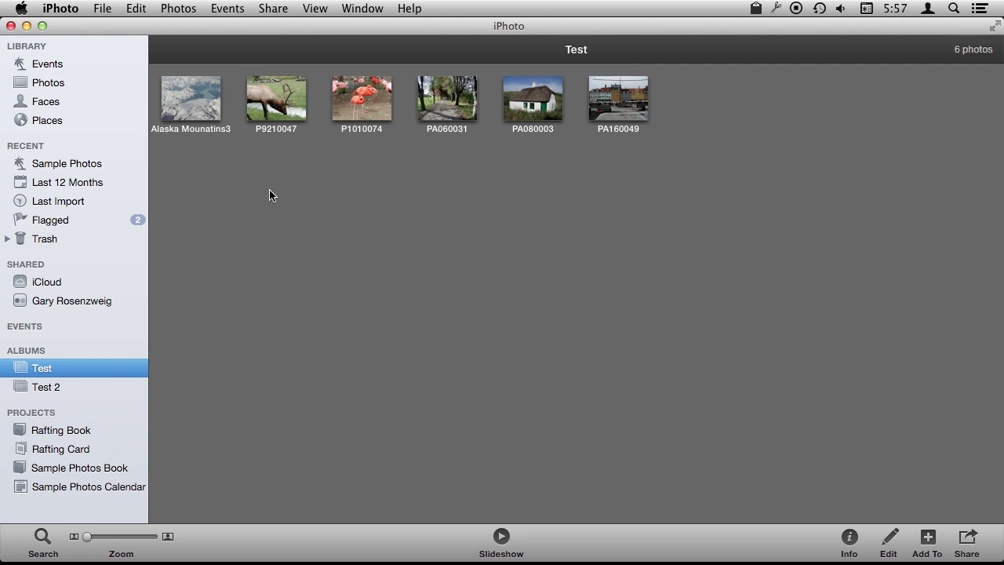
mouse_move(196, 111)
click(182, 116)
click(221, 137)
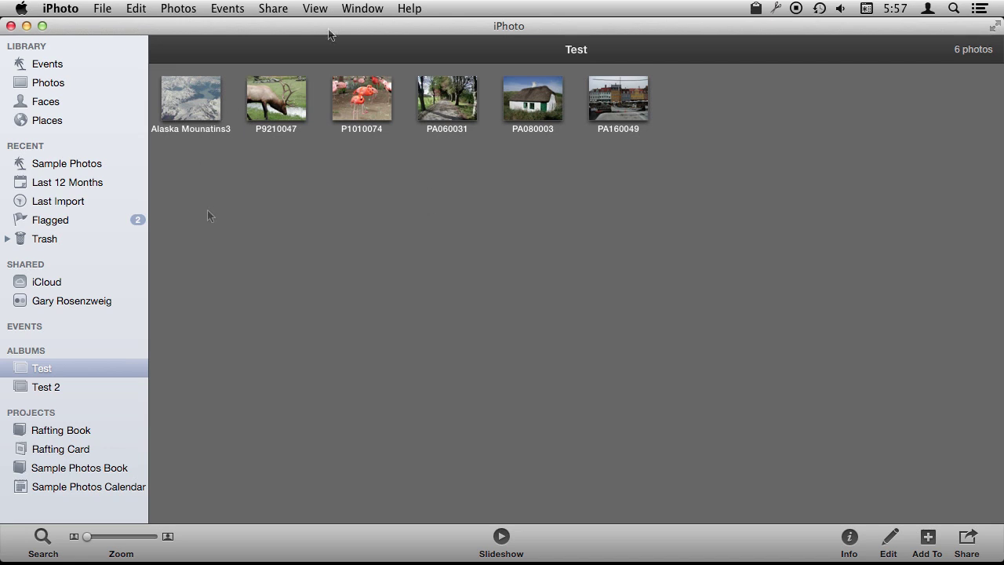
click(175, 107)
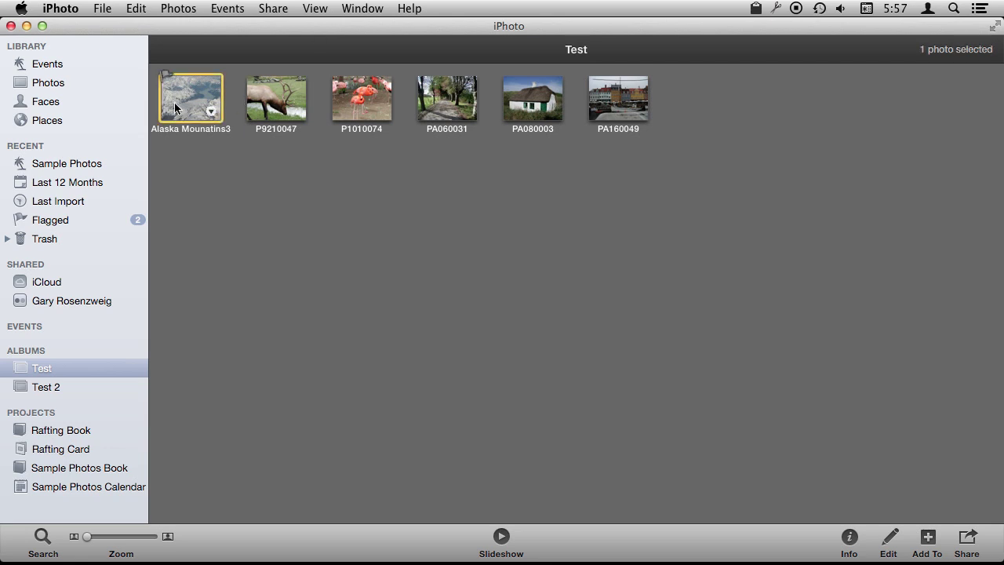
- Remove Alaska Mounatins3 from Test, then confirm Test has 5 photos while Test 2 keeps 8
key(Delete)
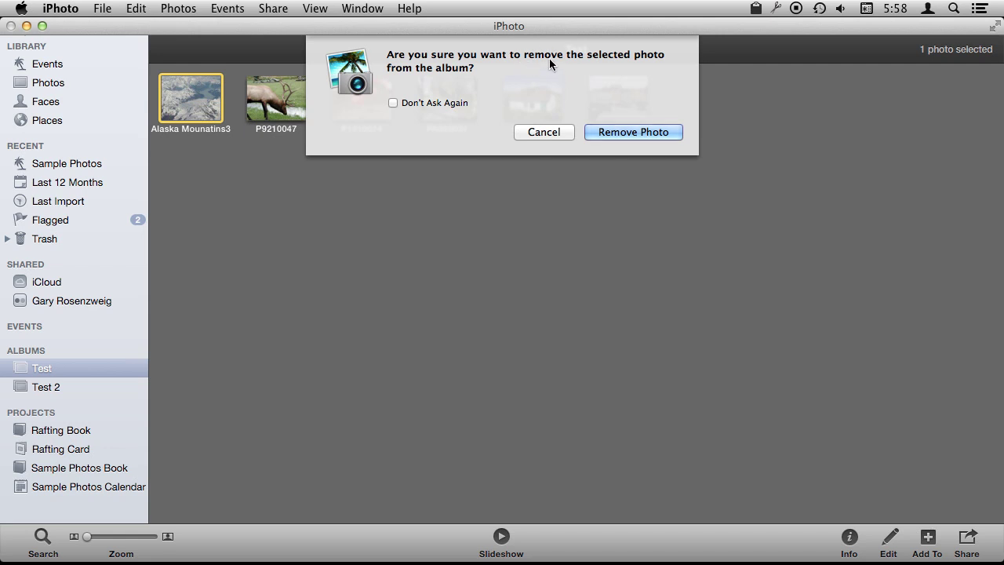
click(640, 137)
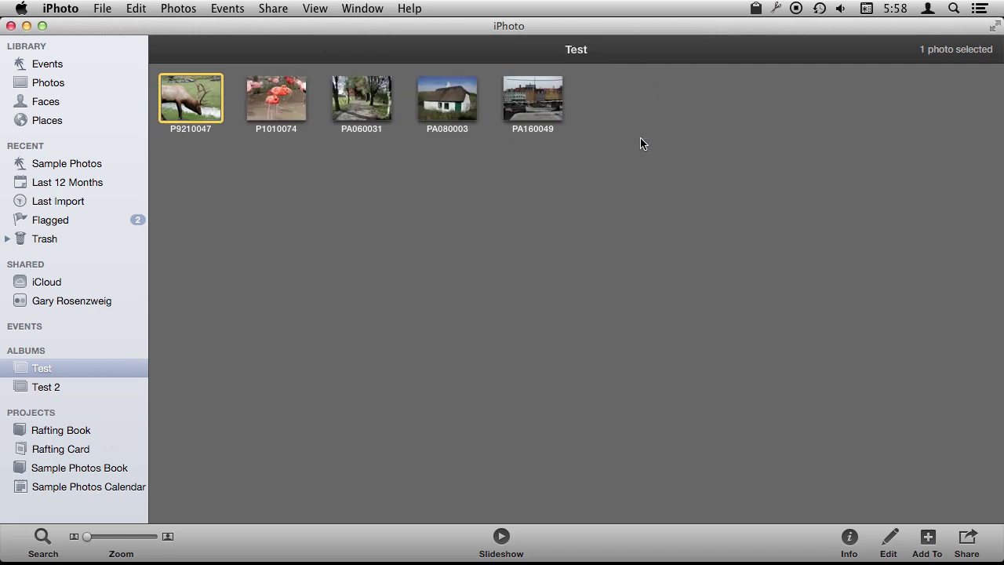
click(52, 86)
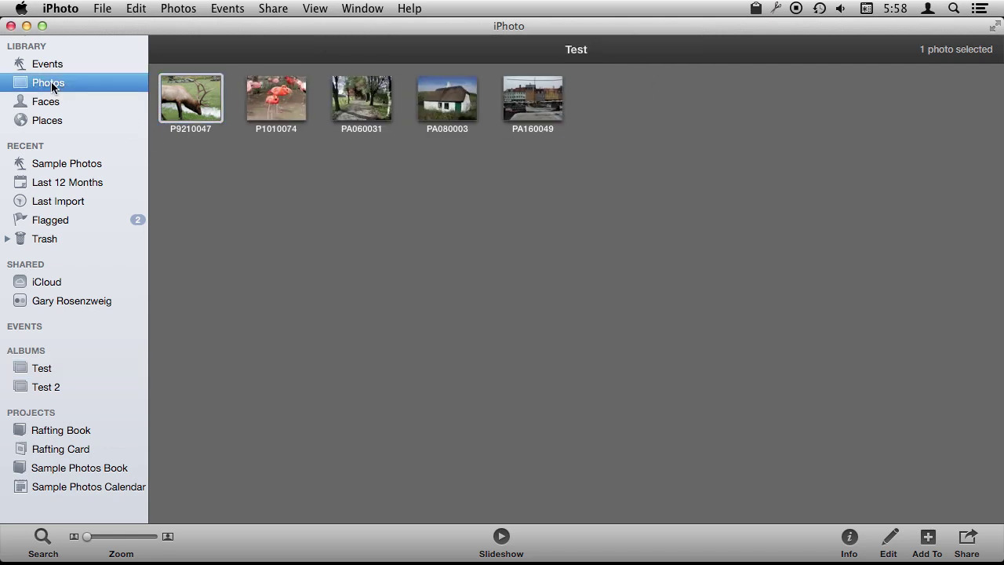
click(24, 69)
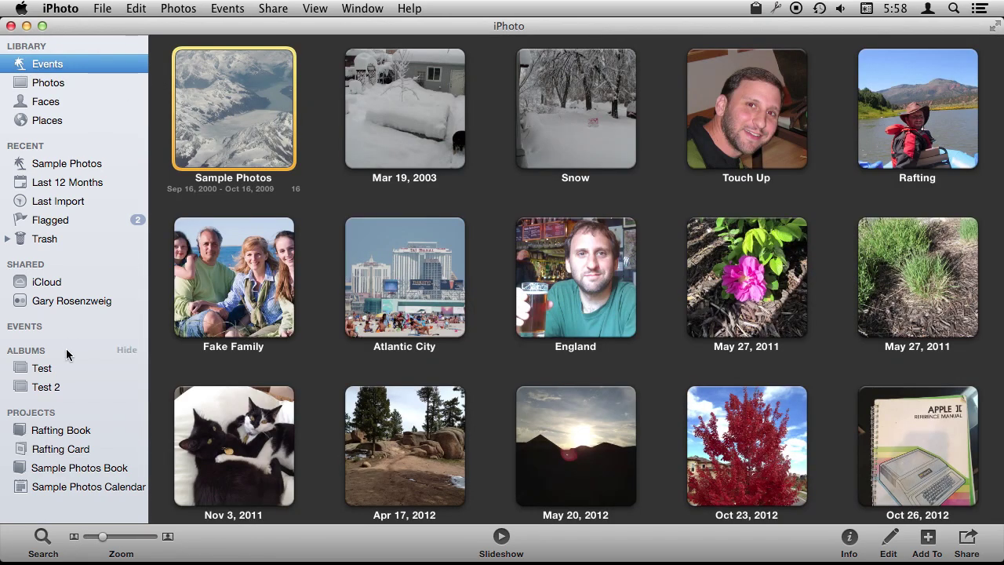
click(47, 368)
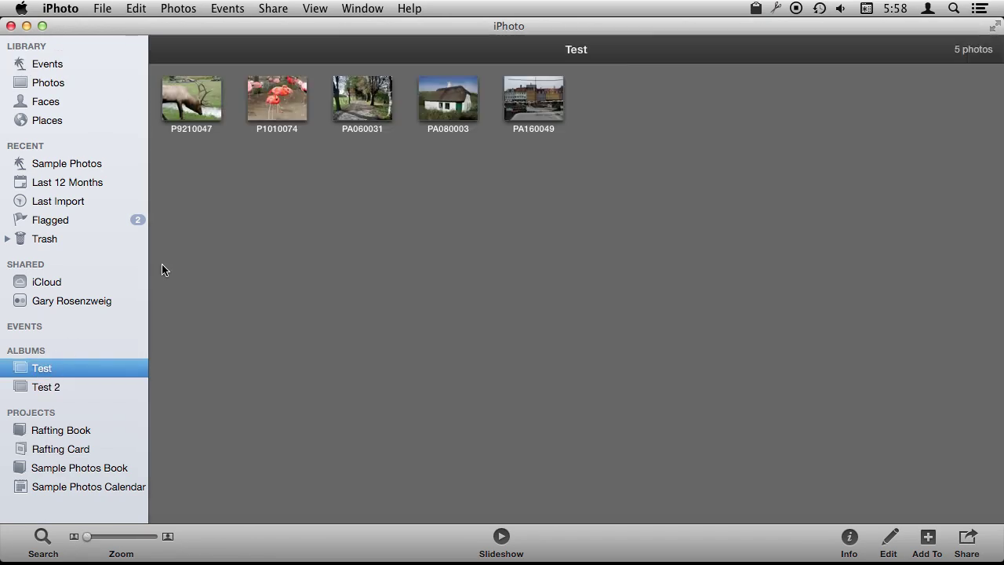
click(48, 390)
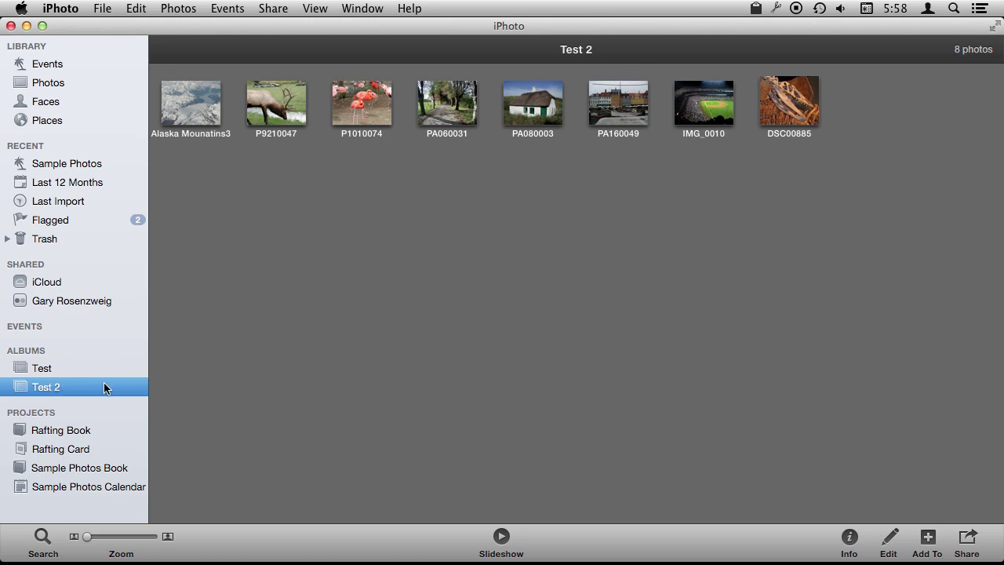
click(44, 369)
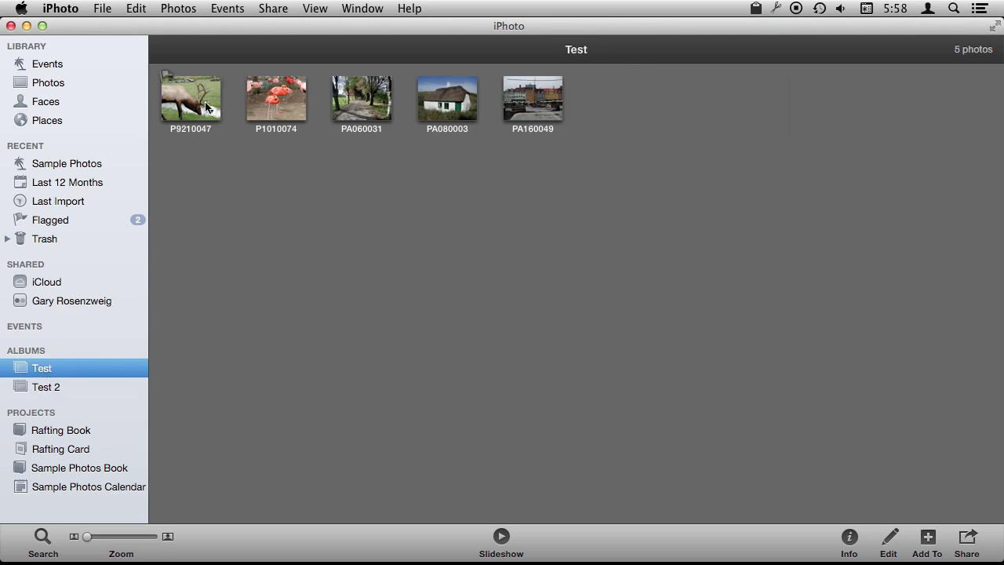
- Start deleting Alaska Mounatins3 from the Sample Photos event, cancel, and return to all events
click(58, 66)
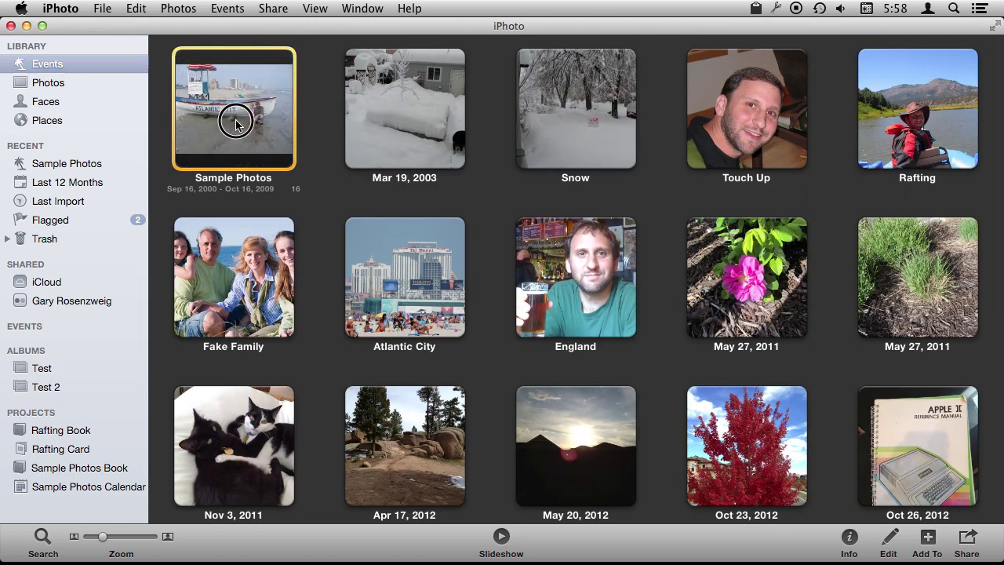
double_click(236, 112)
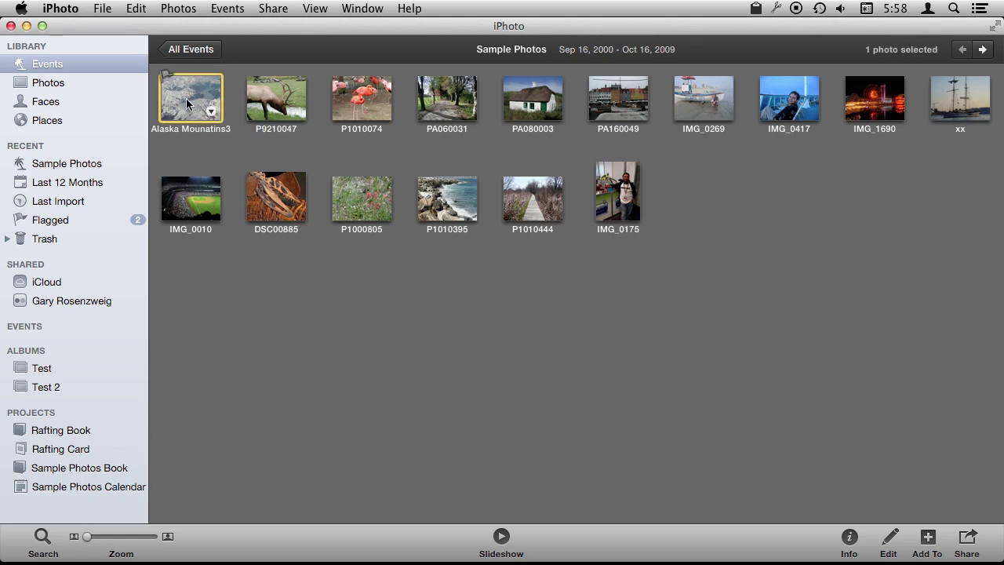
key(Delete)
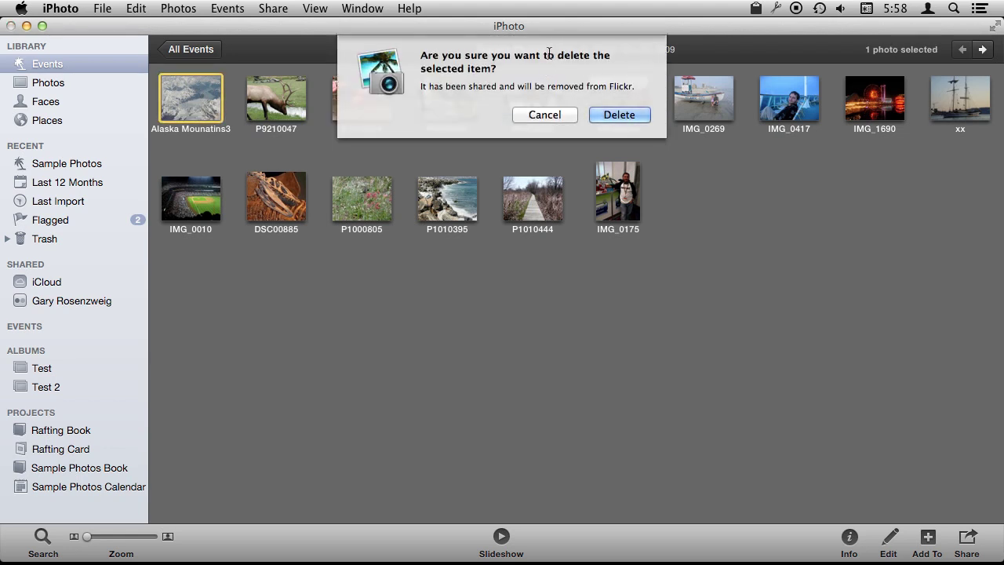
click(535, 116)
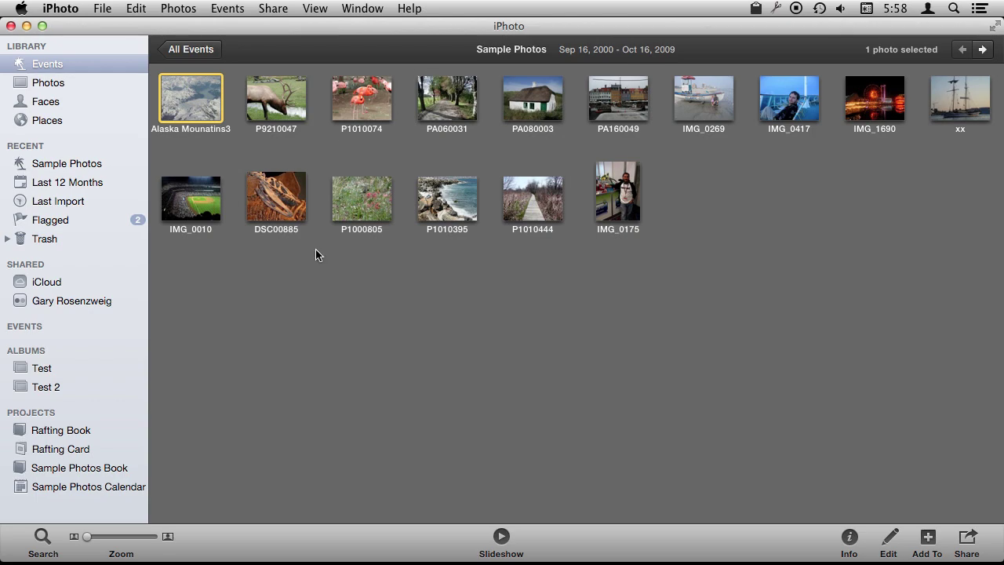
click(190, 49)
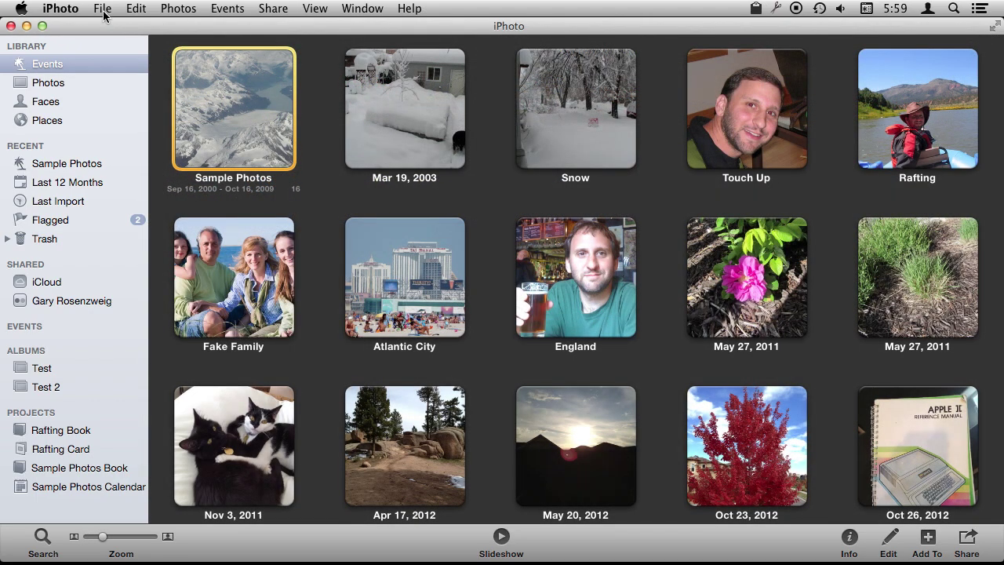
- Create smart album 'Test Smart' with the rule Camera Model is OLYMPUS C3030Z
click(104, 9)
click(117, 38)
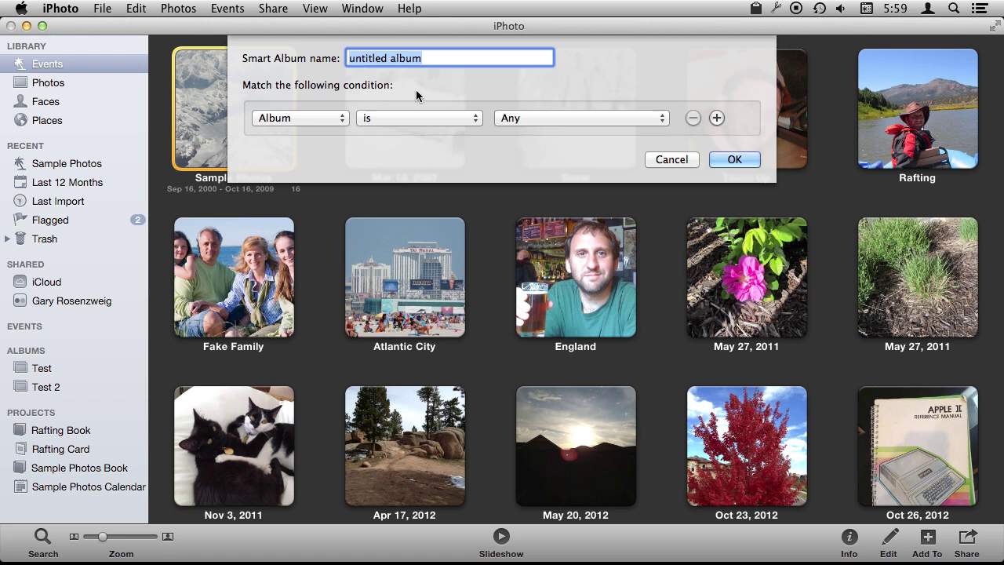
text(Test Smart)
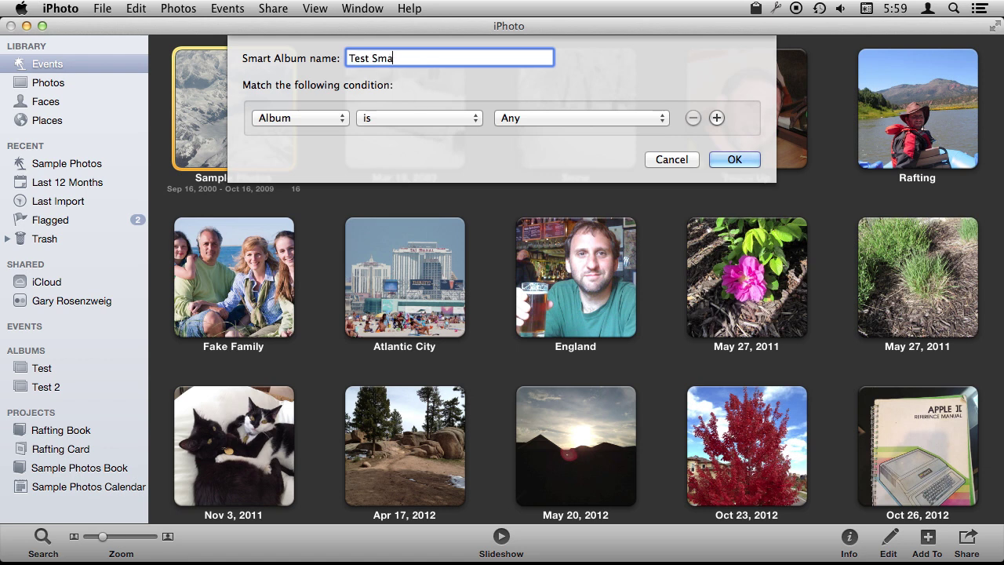
click(310, 119)
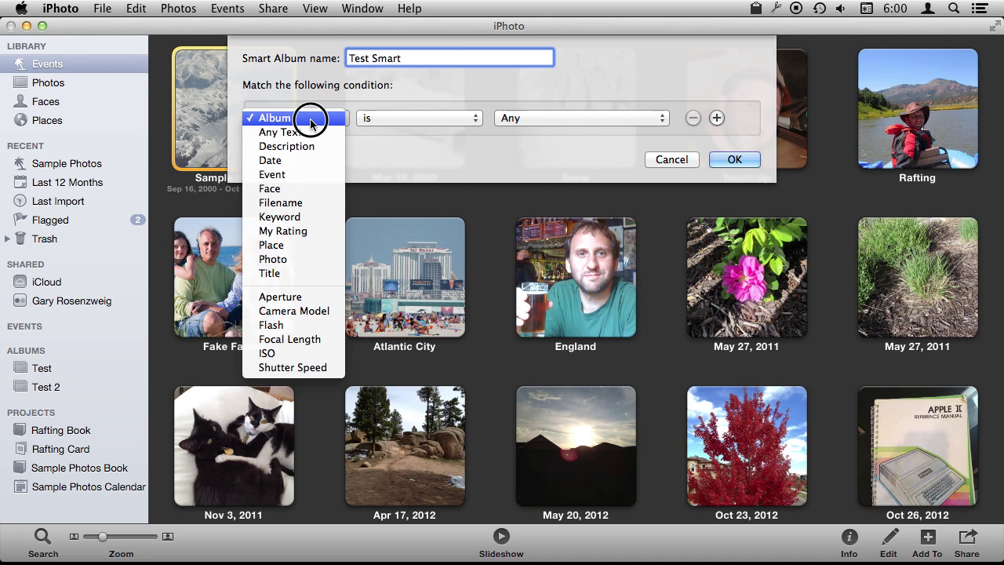
click(294, 311)
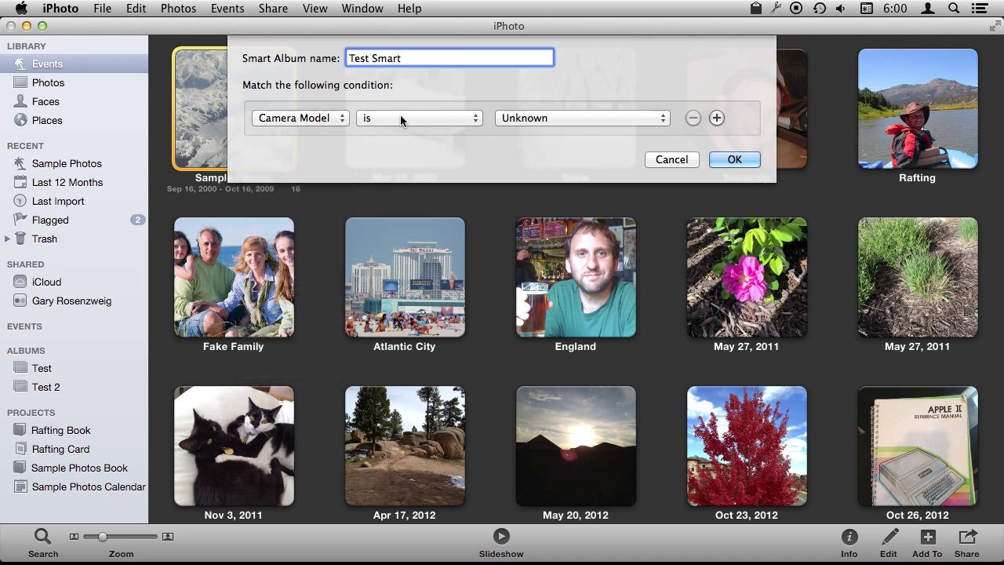
click(551, 120)
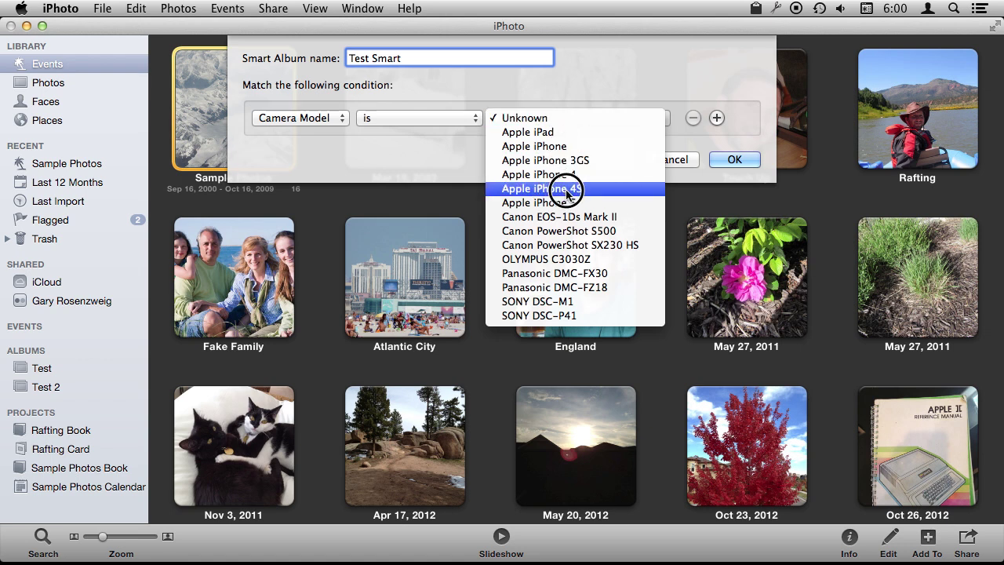
click(573, 259)
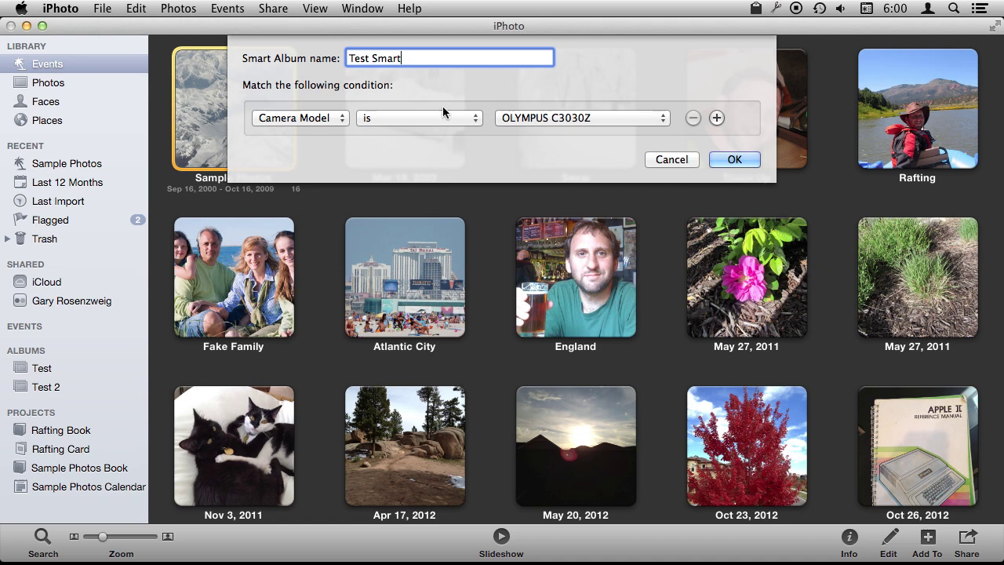
click(734, 162)
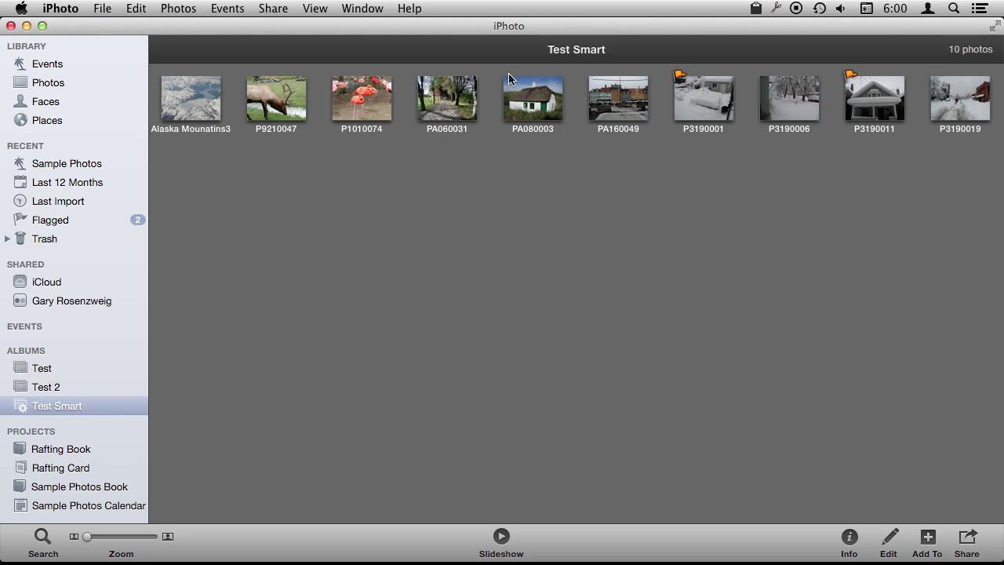
mouse_move(178, 98)
- Reopen Test Smart's rules for editing, keeping the Camera Model condition
right_click(59, 408)
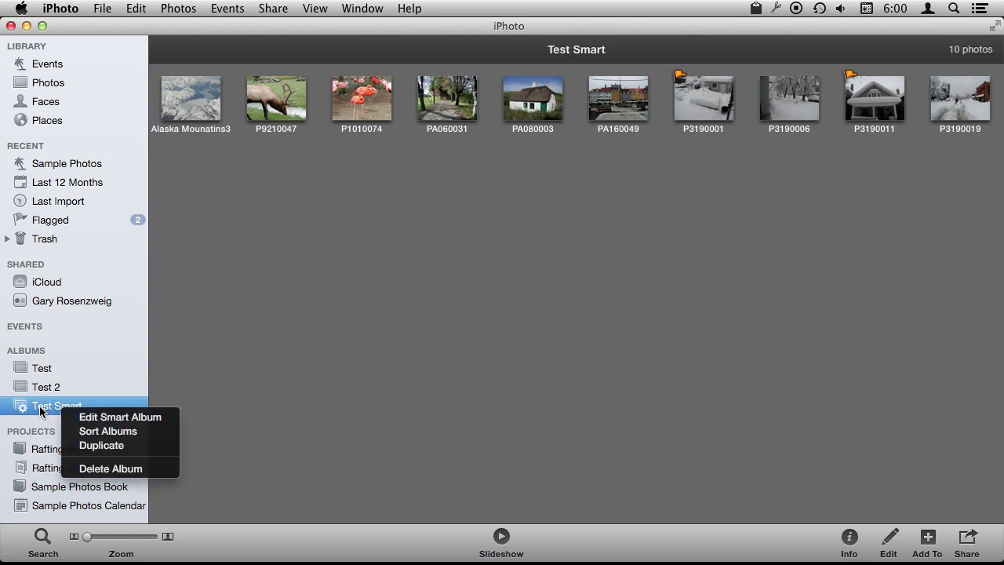
click(85, 417)
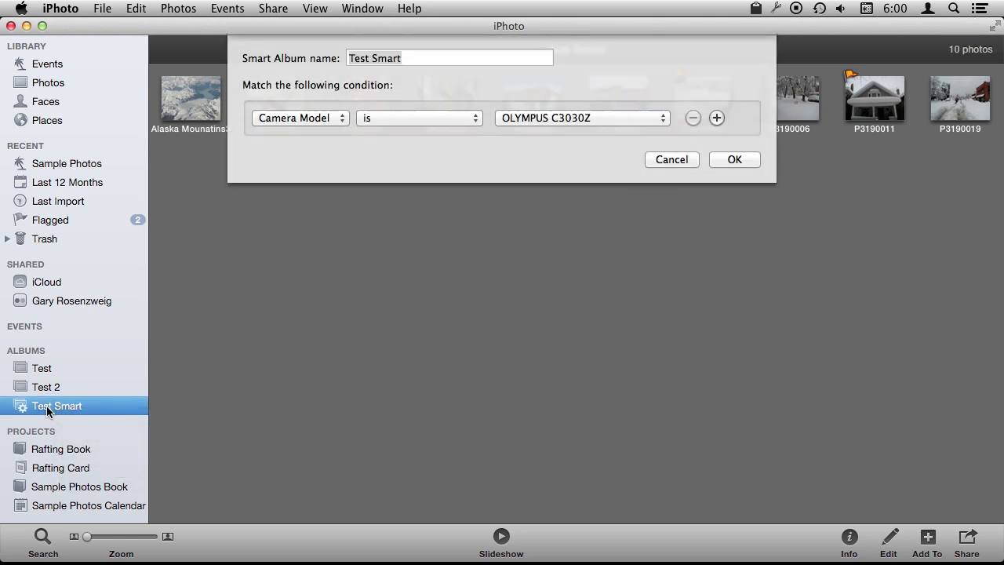
click(339, 119)
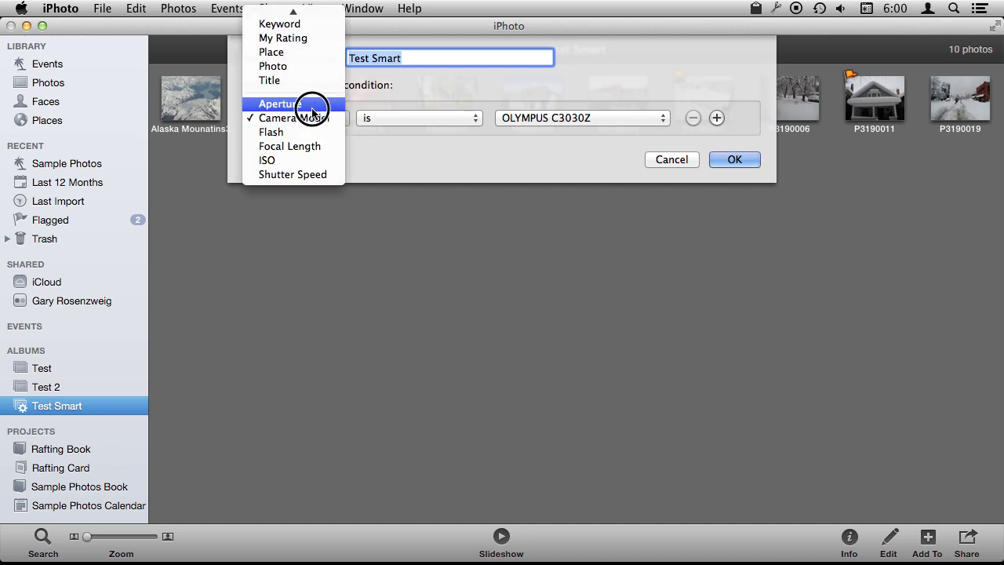
mouse_move(297, 13)
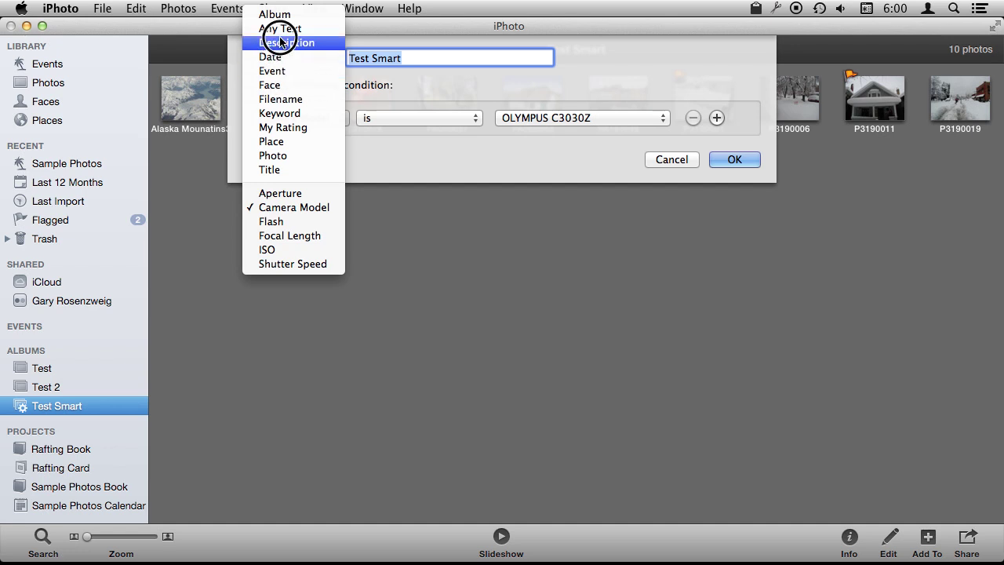
click(476, 167)
- Add a second condition, Album is Any, to the smart album
click(717, 118)
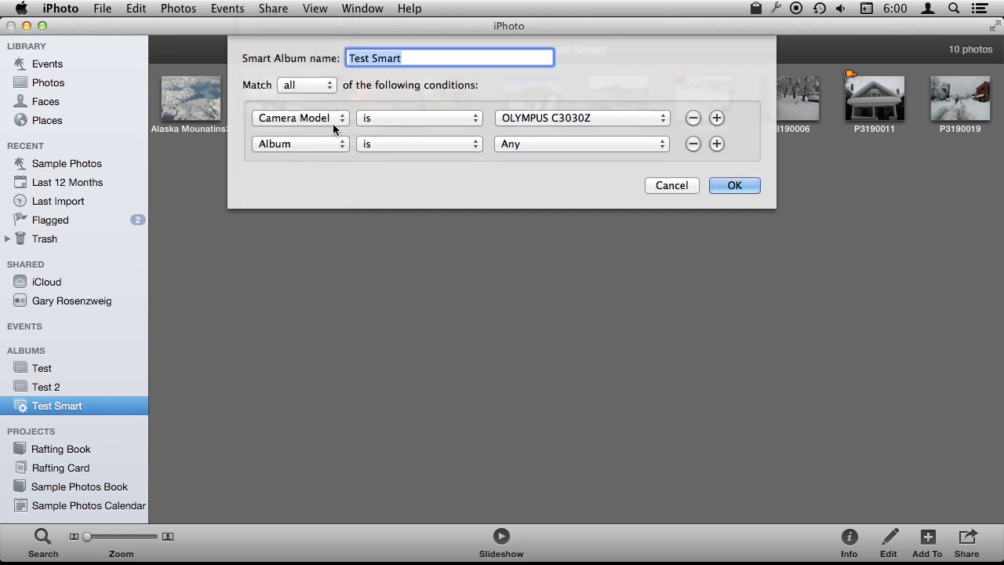
click(327, 144)
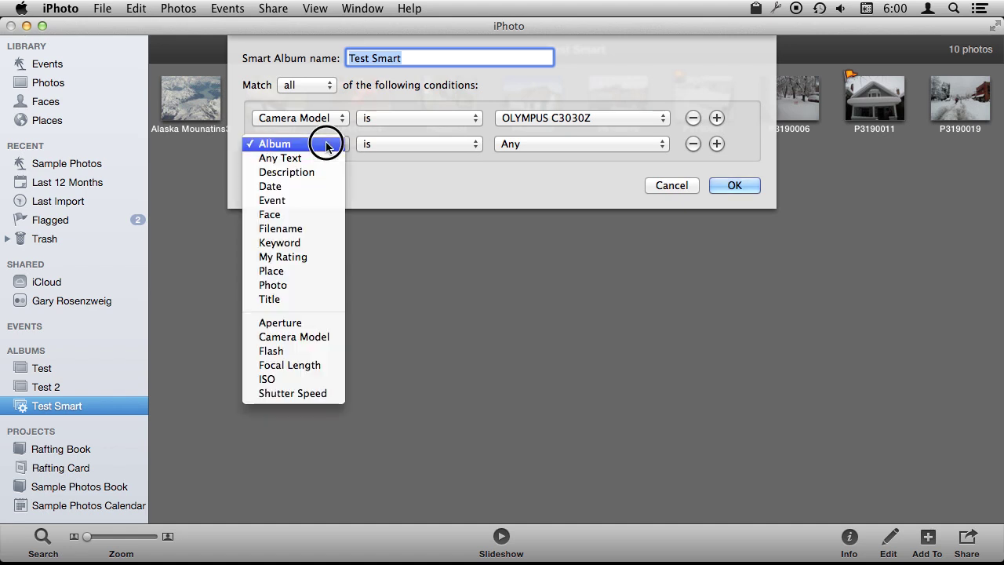
click(502, 143)
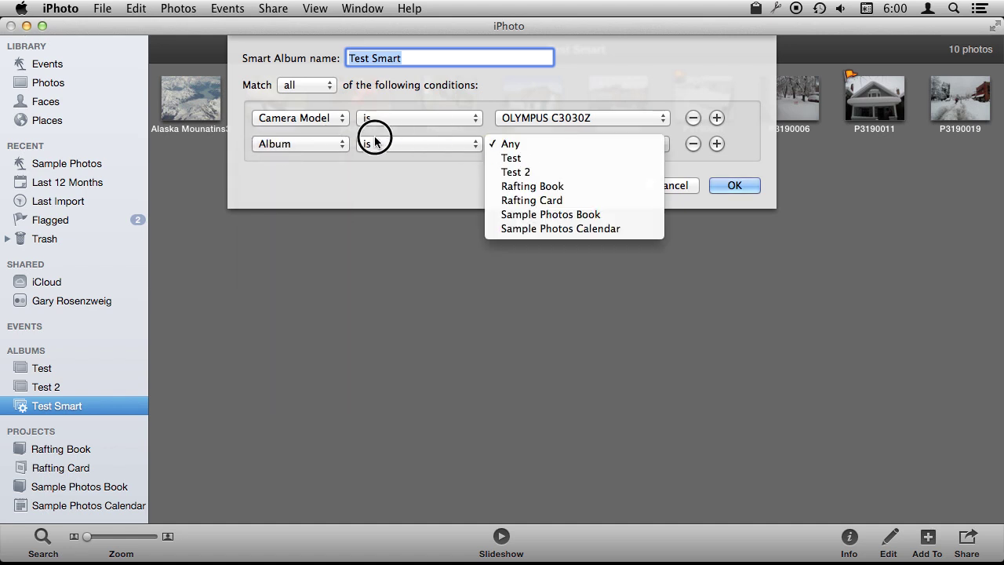
click(327, 144)
click(327, 145)
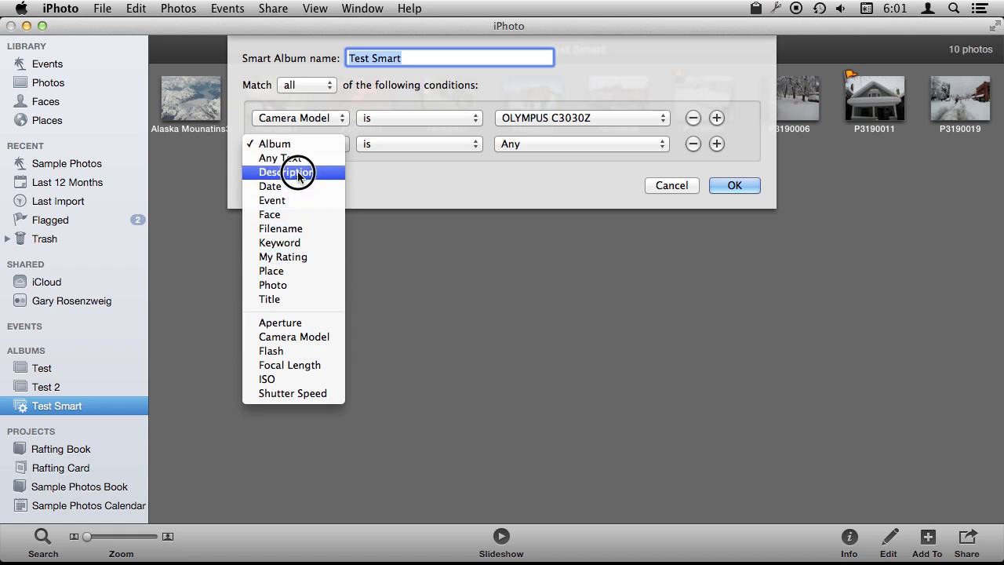
drag(301, 201, 369, 145)
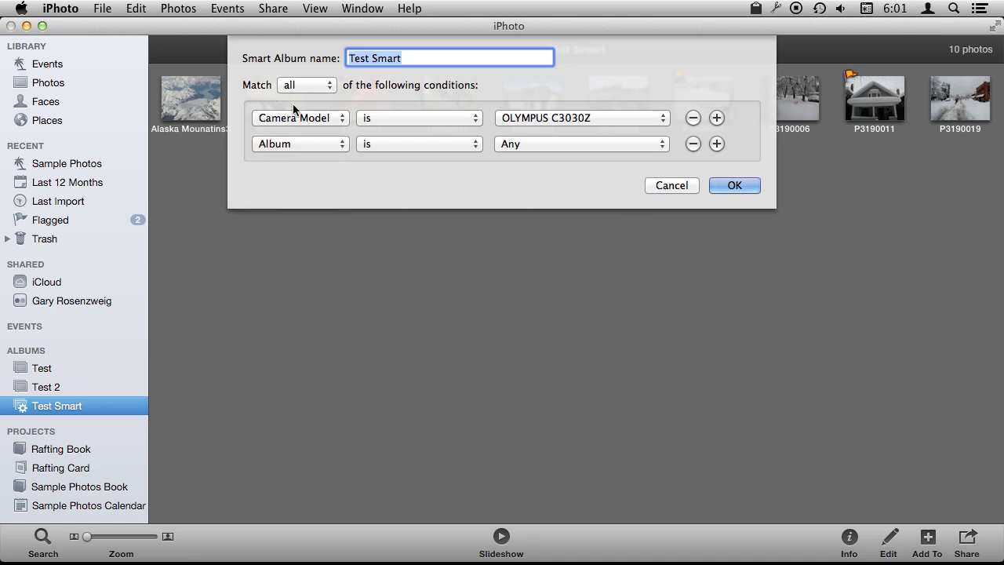
- Delete the Album condition and change the camera model to Apple iPhone 5
click(692, 143)
click(618, 125)
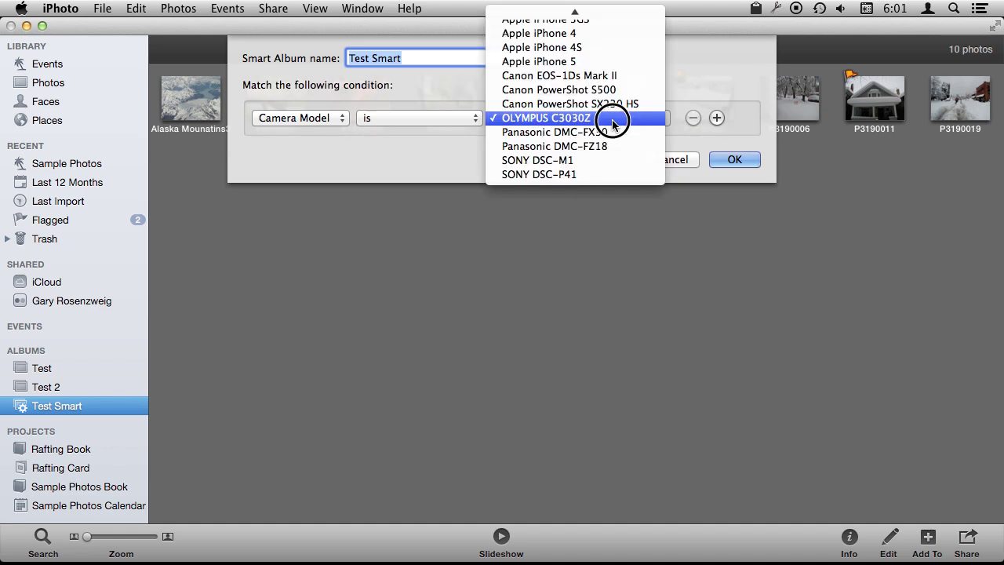
click(559, 63)
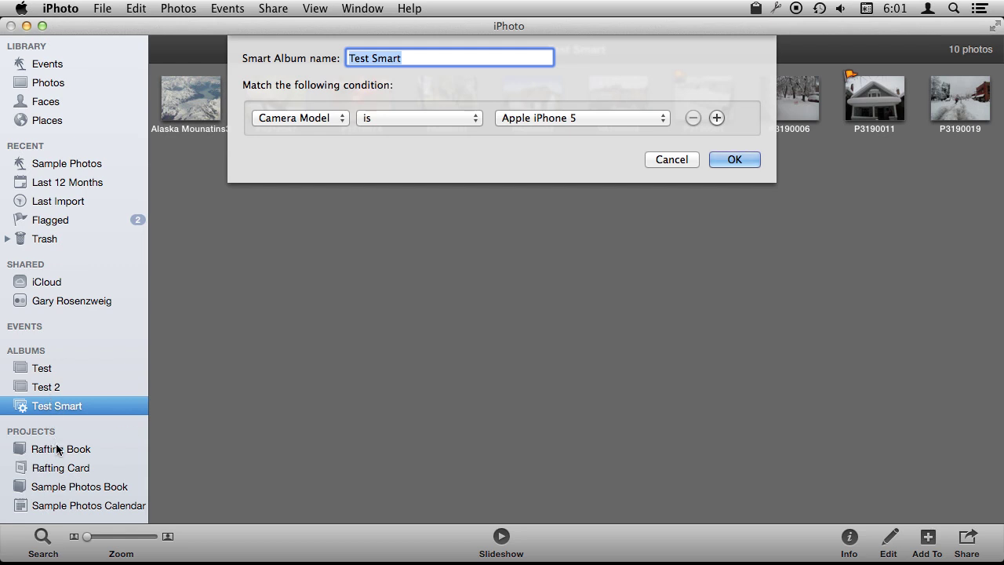
- Switch the Test Smart condition from Camera Model to Date and try 'is in the last' 30 days
click(305, 119)
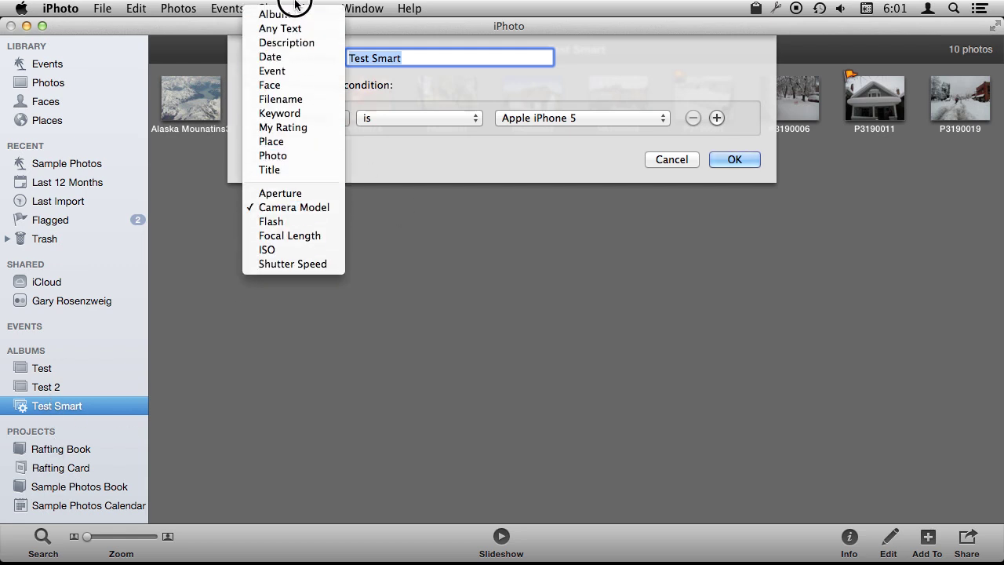
click(293, 59)
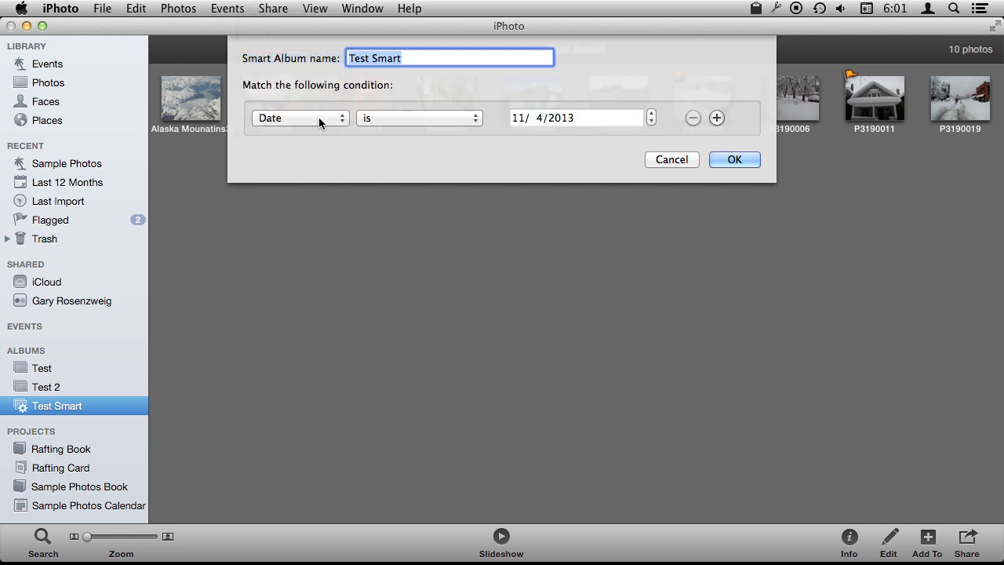
click(432, 120)
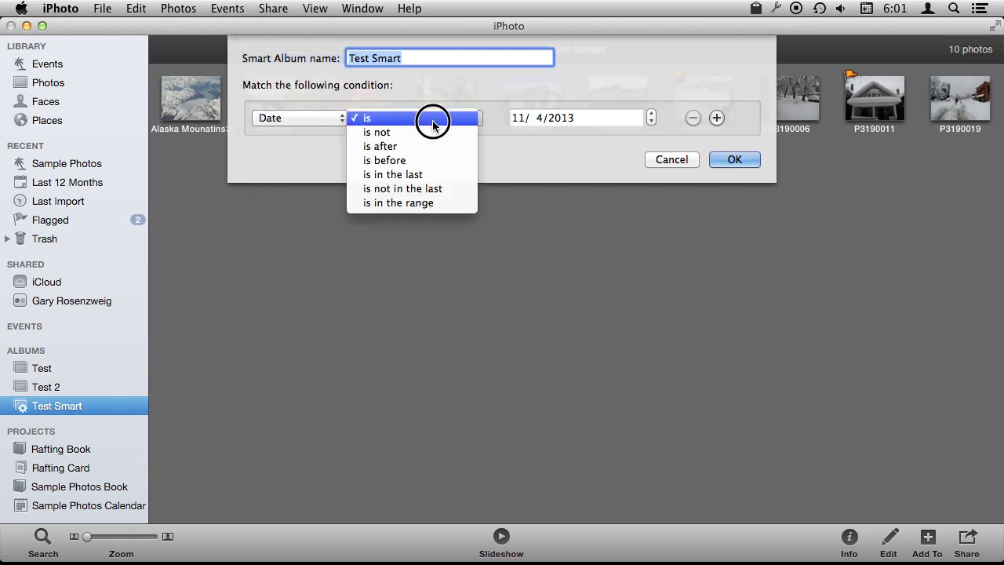
click(432, 174)
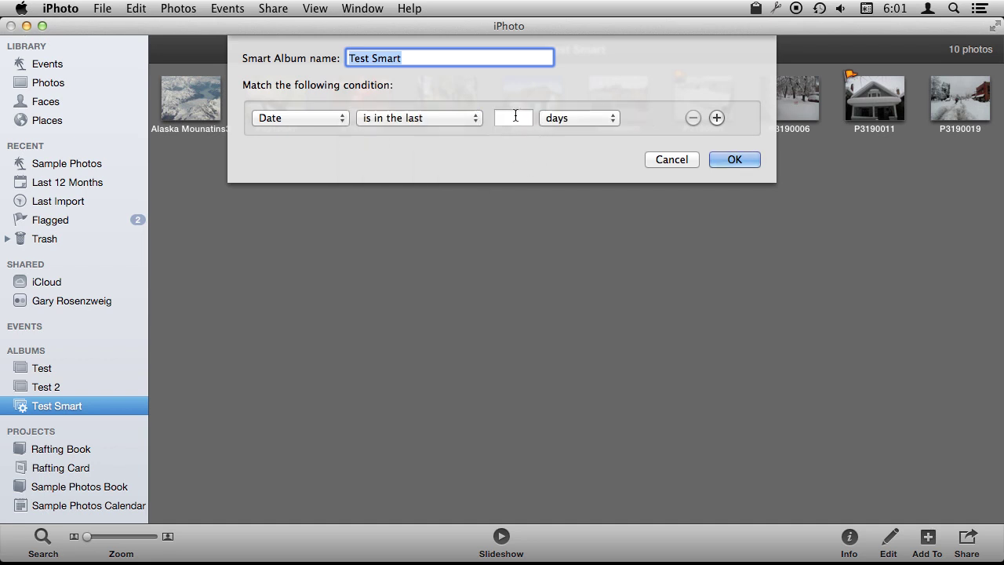
key(Tab)
text(30)
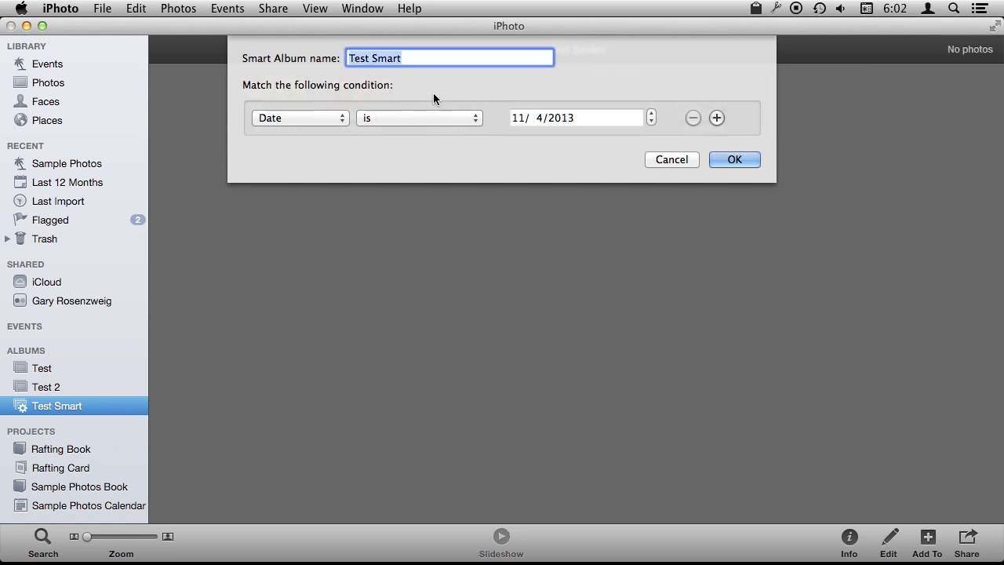
- Change the condition to Photo is Tagged with GPS, briefly trying Edited first
click(319, 118)
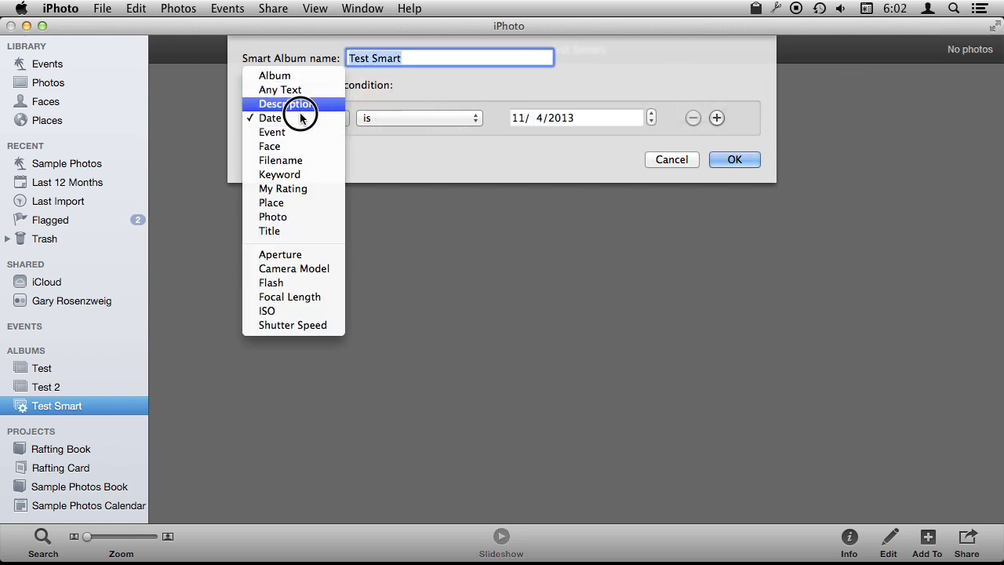
click(291, 216)
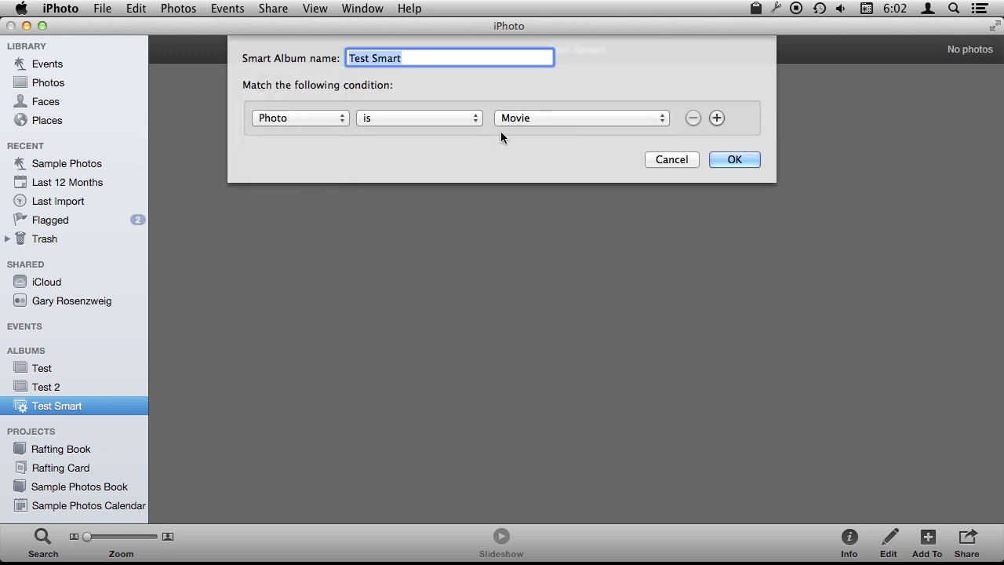
click(538, 118)
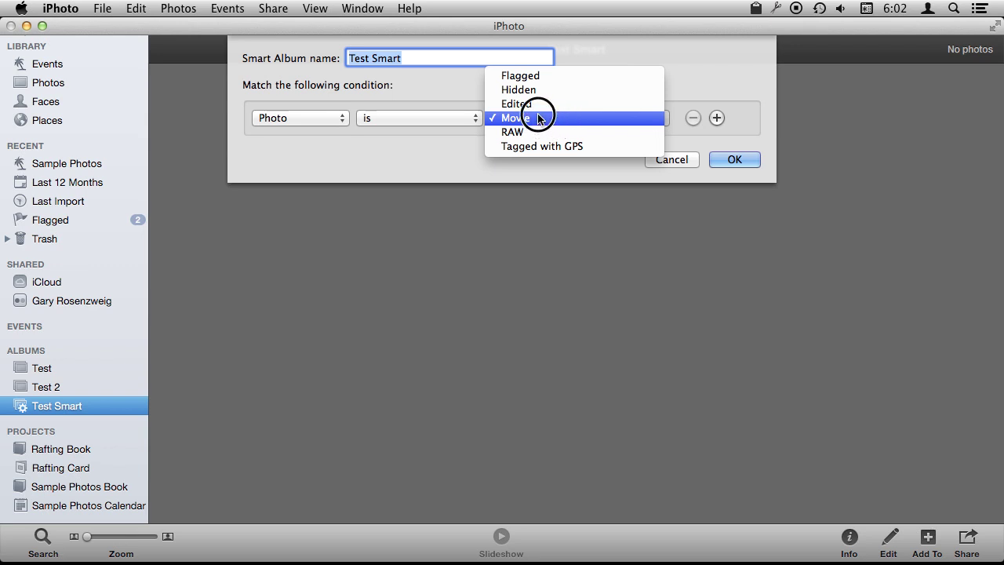
click(533, 105)
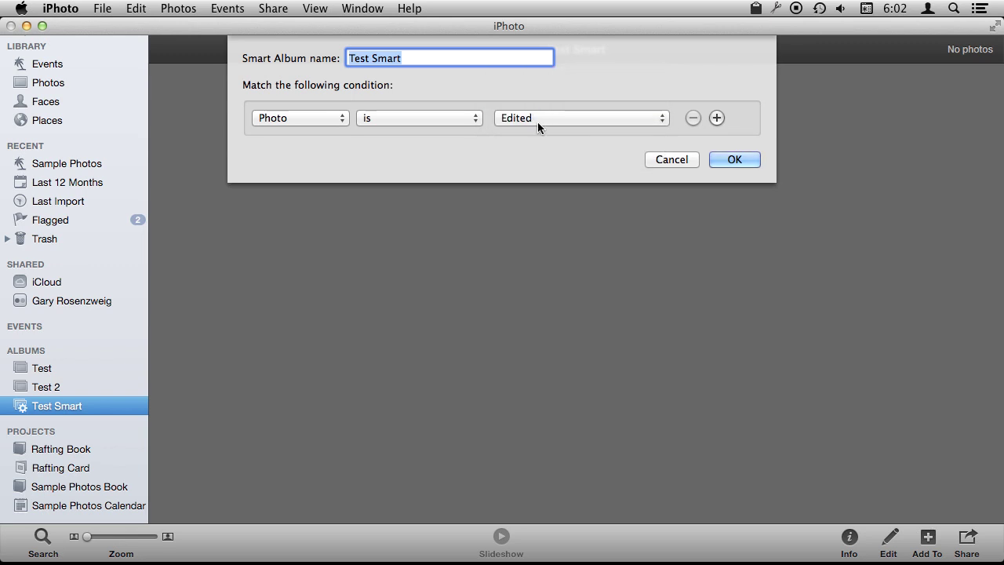
click(538, 122)
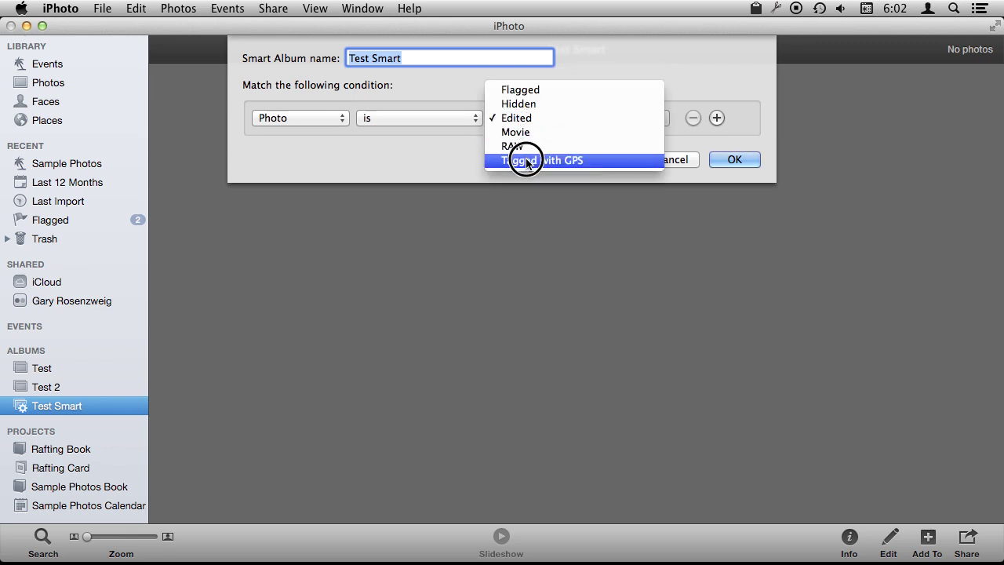
click(524, 161)
- Make the condition Photo is not Tagged with GPS, then cancel the smart album rule changes
click(545, 119)
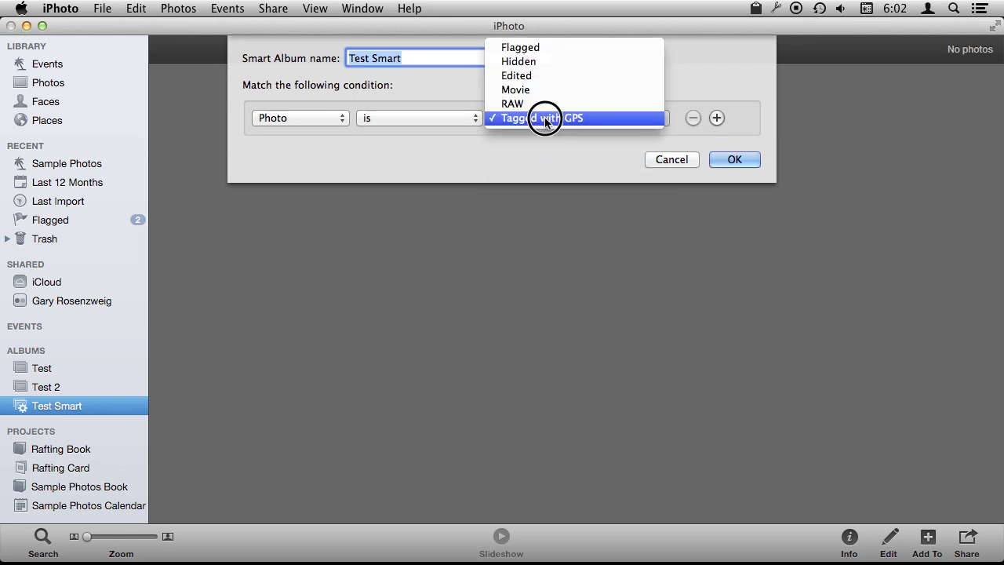
click(440, 119)
click(437, 133)
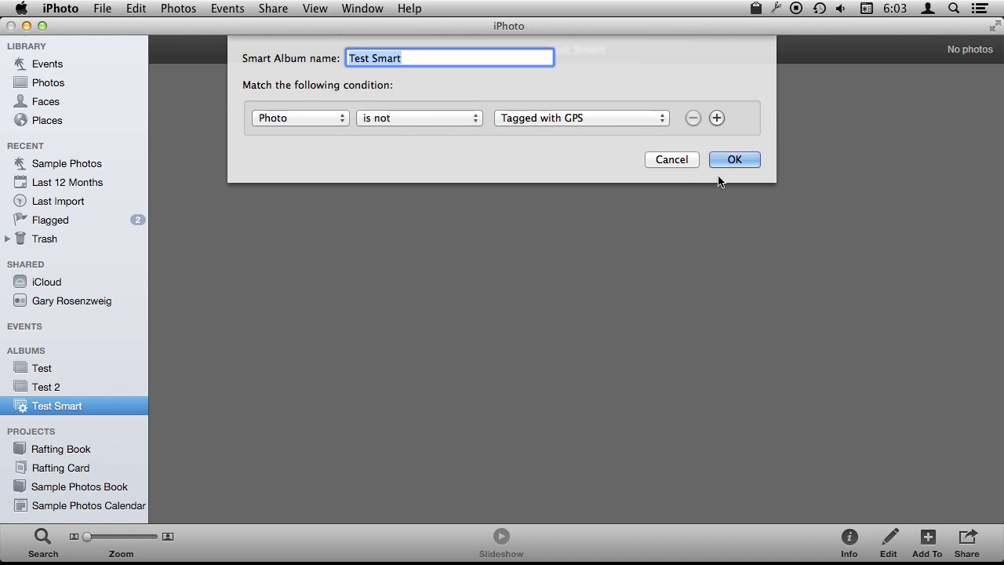
click(664, 160)
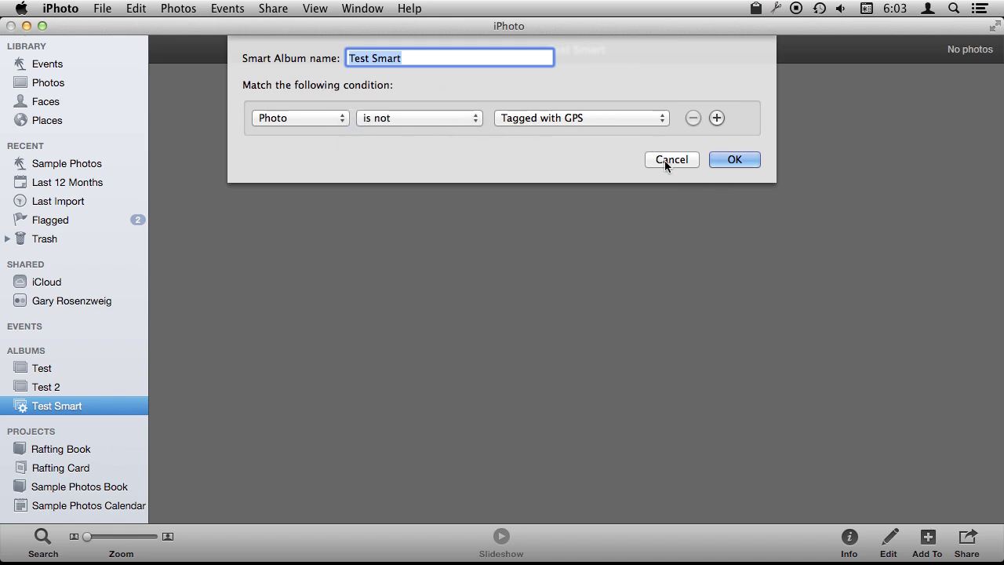